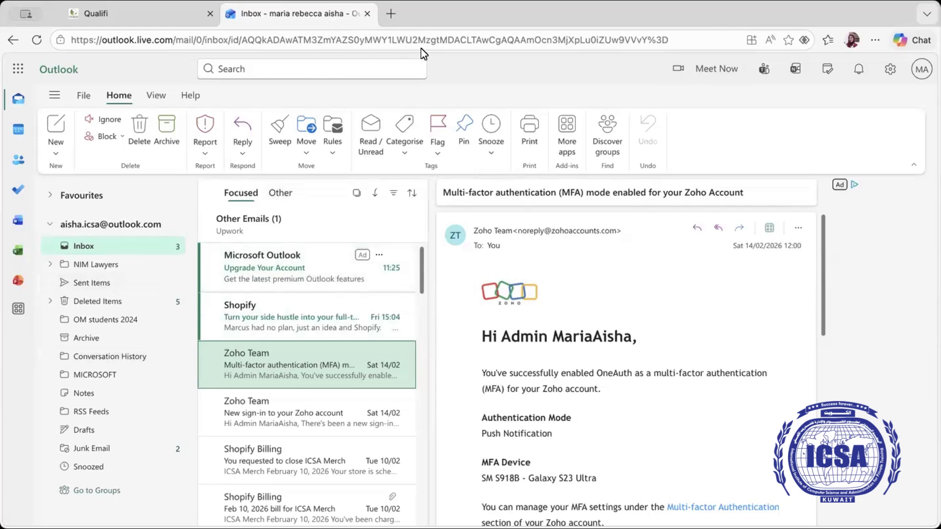
Step: Close the Outlook tab and open a new blank browser tab
left_click(368, 14)
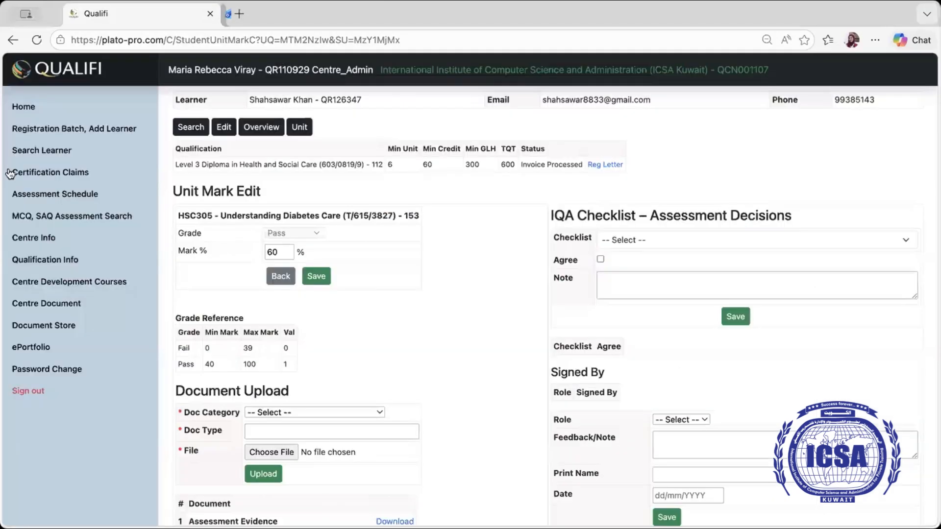
left_click(234, 14)
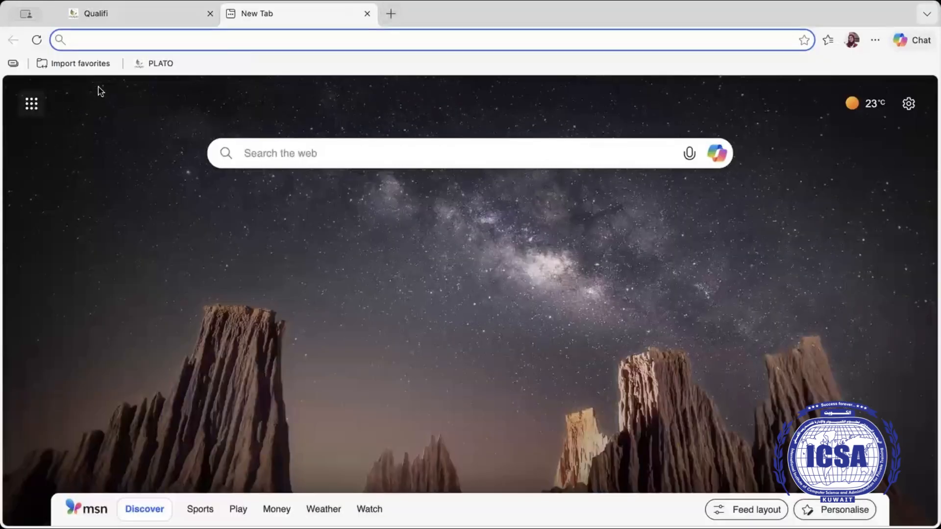
Step: Reopen Outlook mail in the new tab from the Microsoft 365 app launcher
left_click(33, 105)
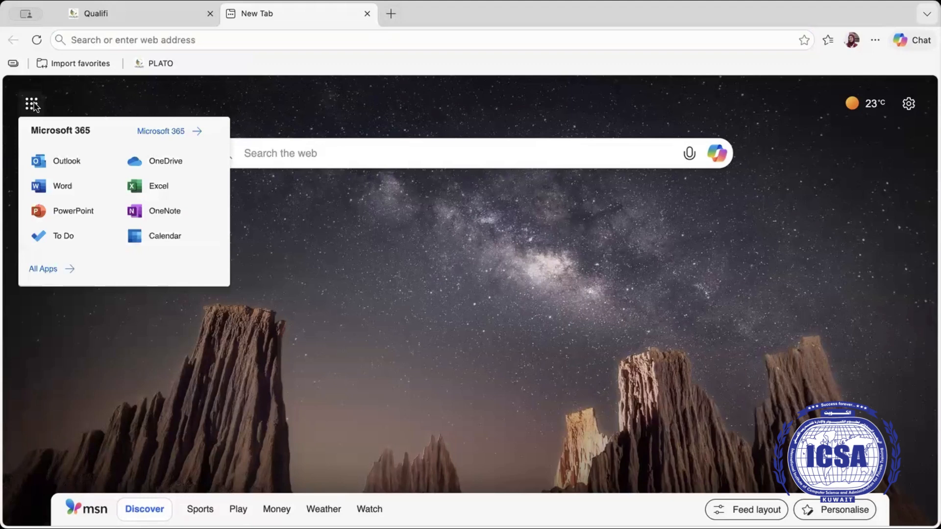
left_click(86, 163)
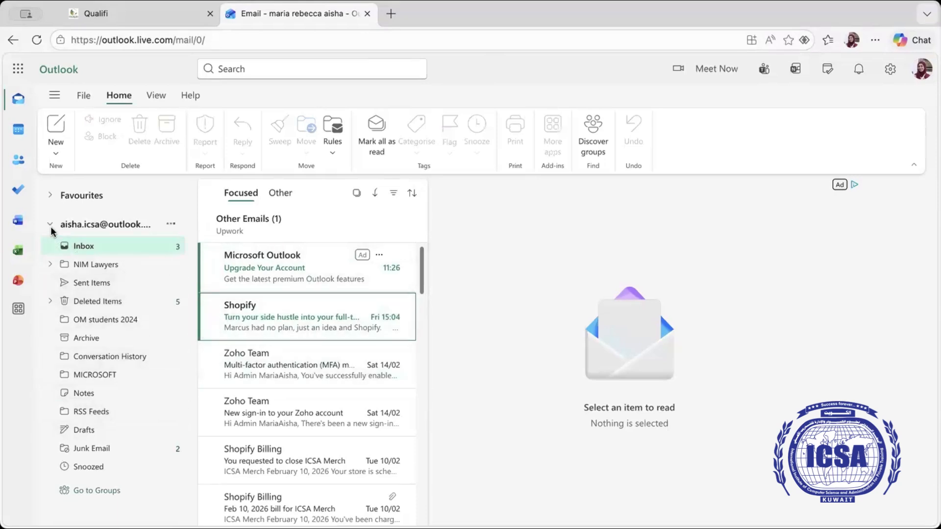
Step: Check the Zoho new sign-in email, then open the Zoho MFA-enabled email
left_click(170, 224)
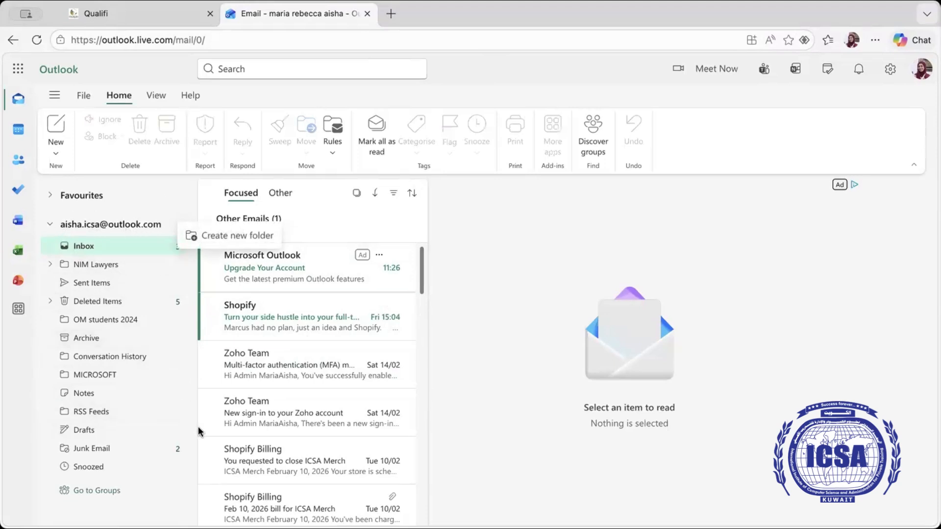
key("Escape")
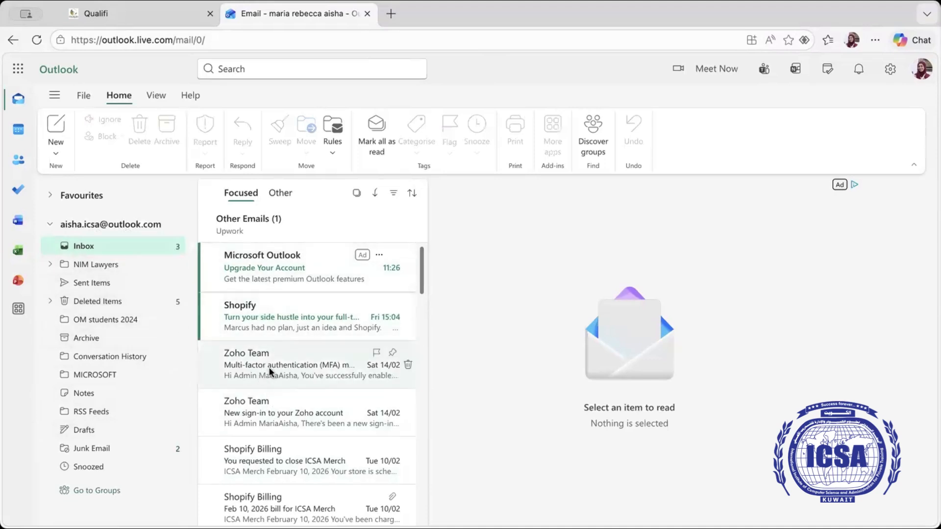
left_click(264, 413)
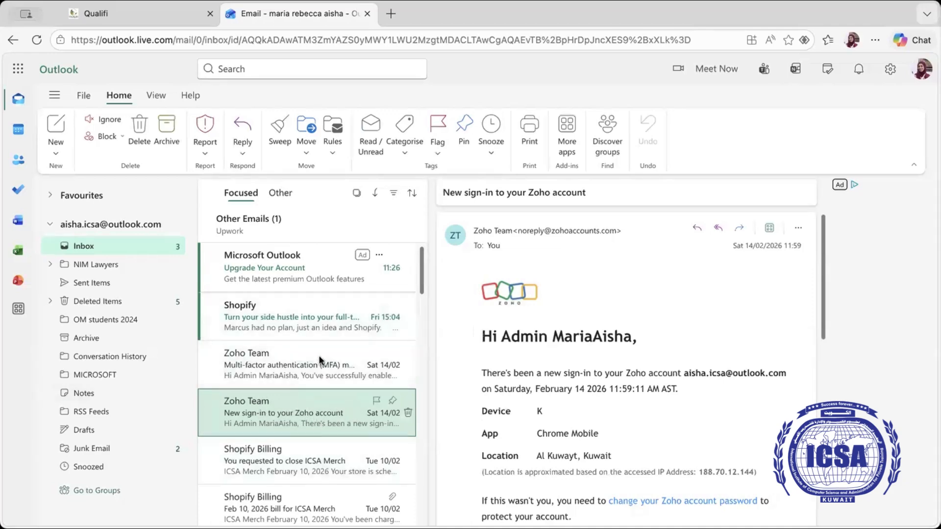
left_click(283, 357)
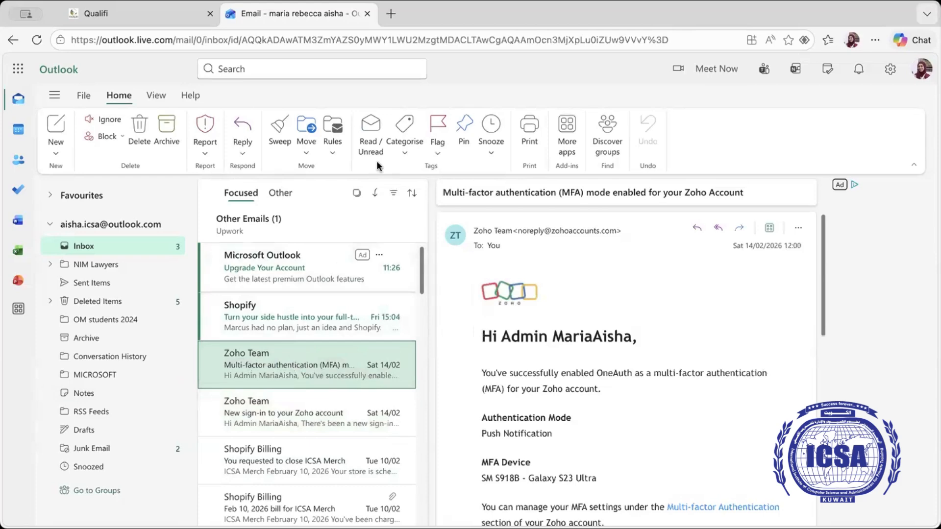
Step: Create a rule moving Zoho Team mail into a new ZOHO folder, running it on the Inbox now
left_click(329, 158)
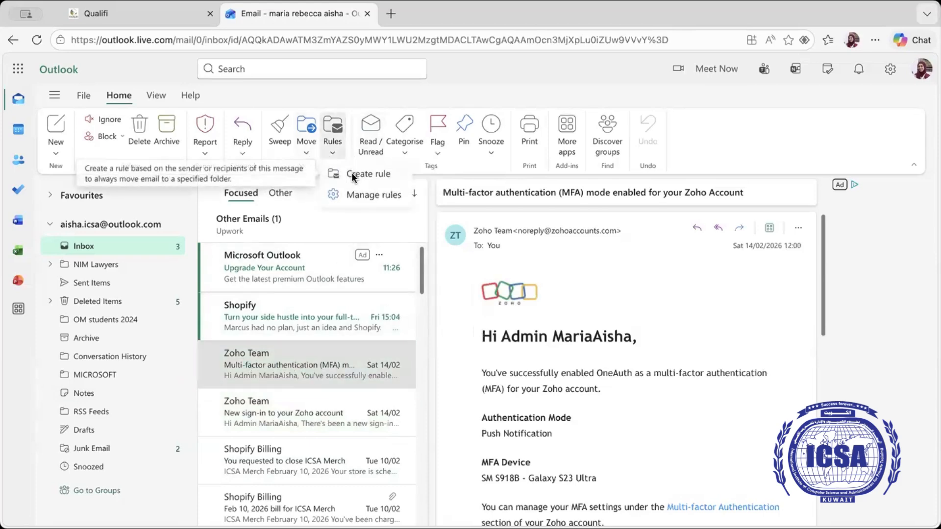
left_click(352, 173)
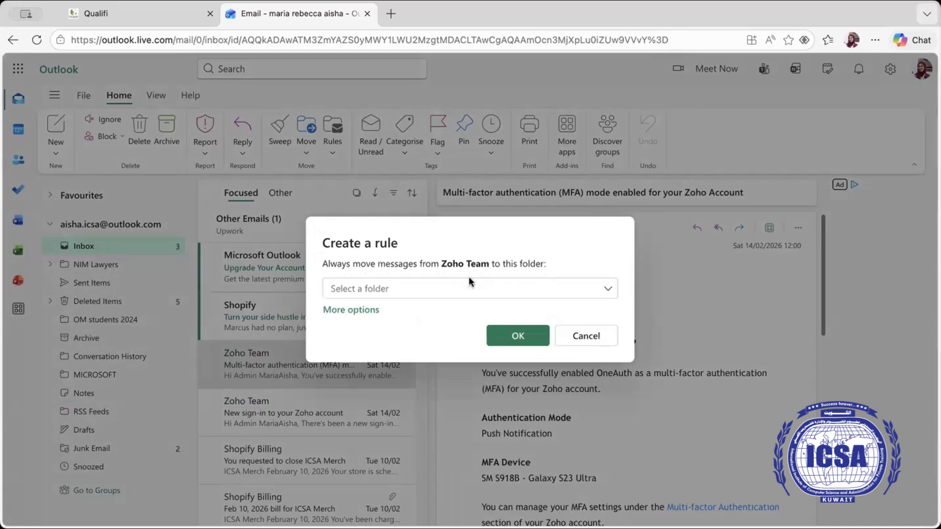
left_click(427, 293)
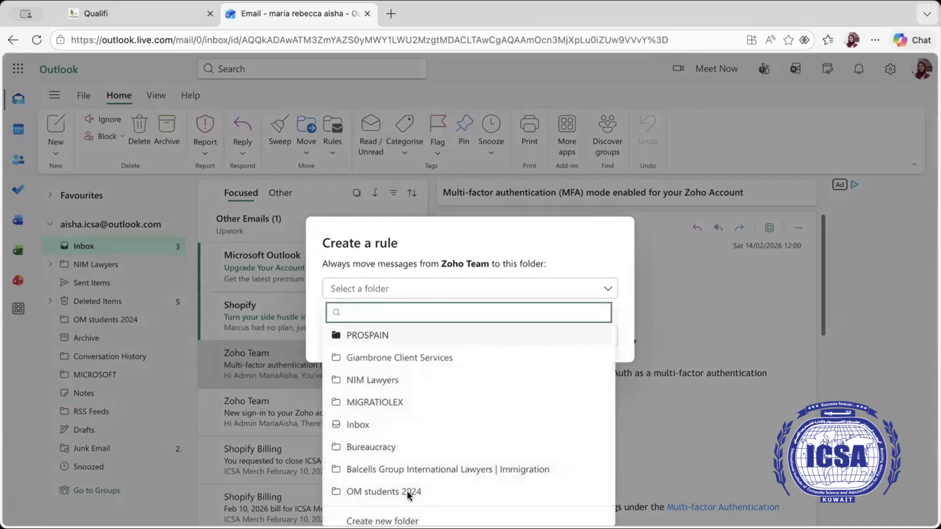
left_click(414, 517)
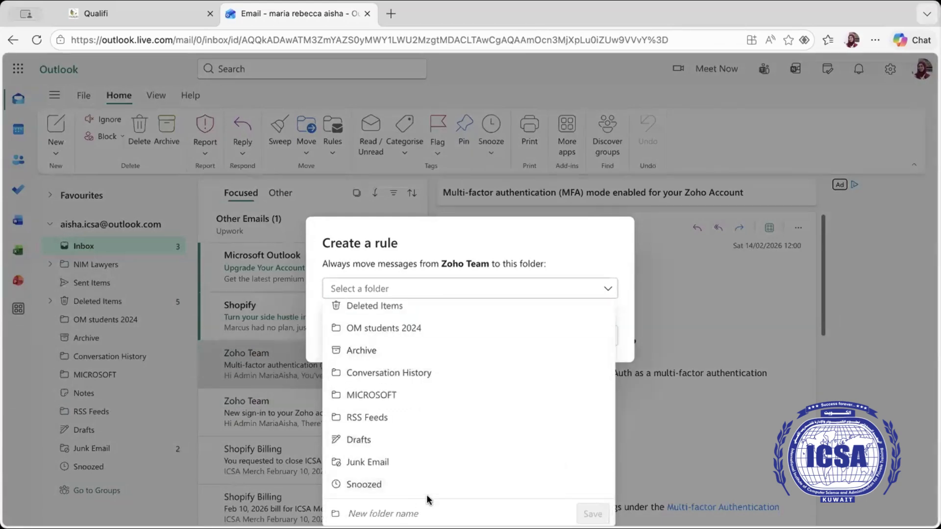
left_click(412, 513)
type("ZOHO")
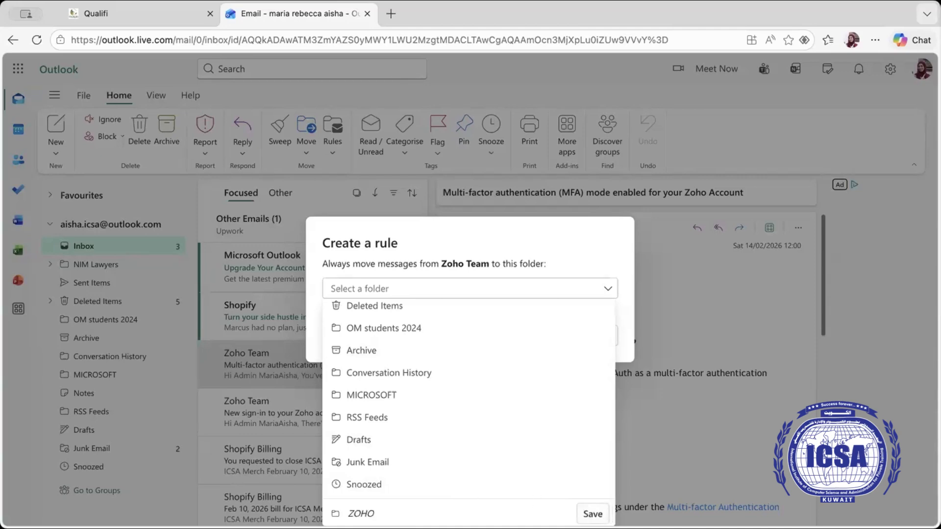
left_click(594, 513)
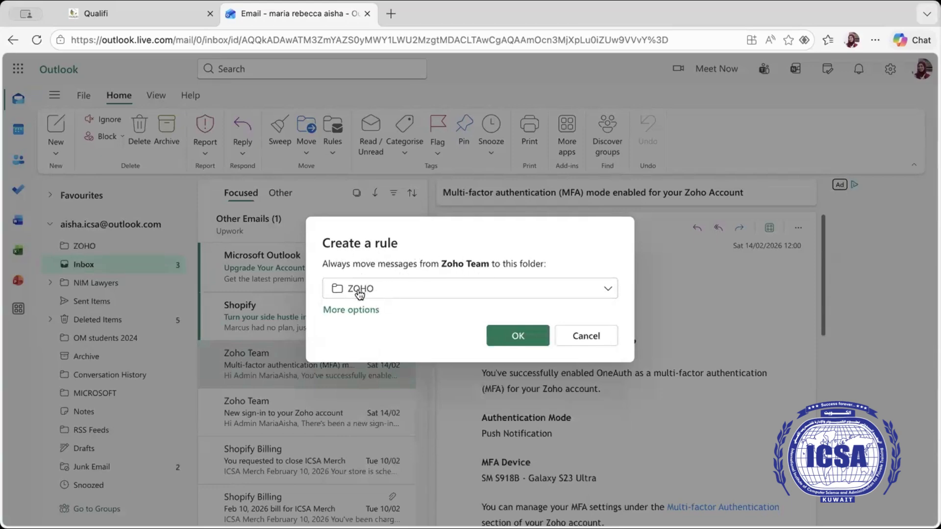
left_click(523, 336)
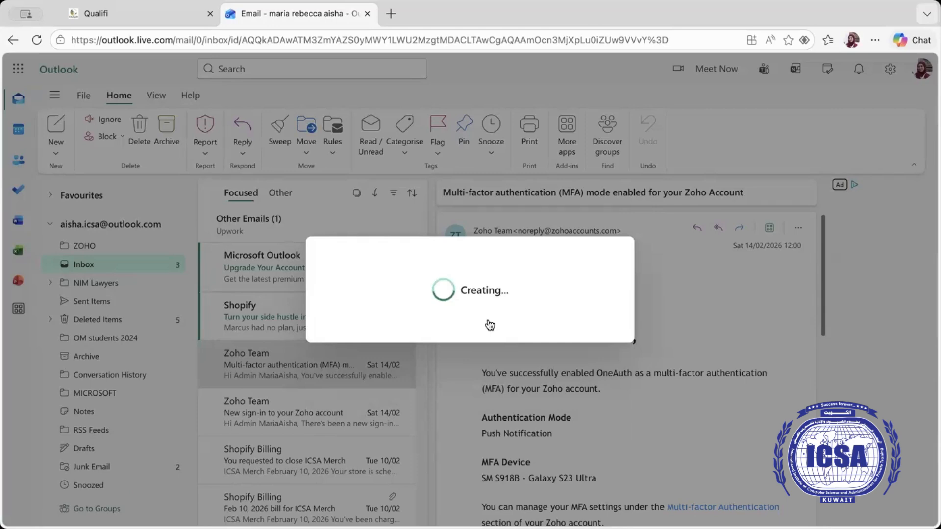
left_click(412, 300)
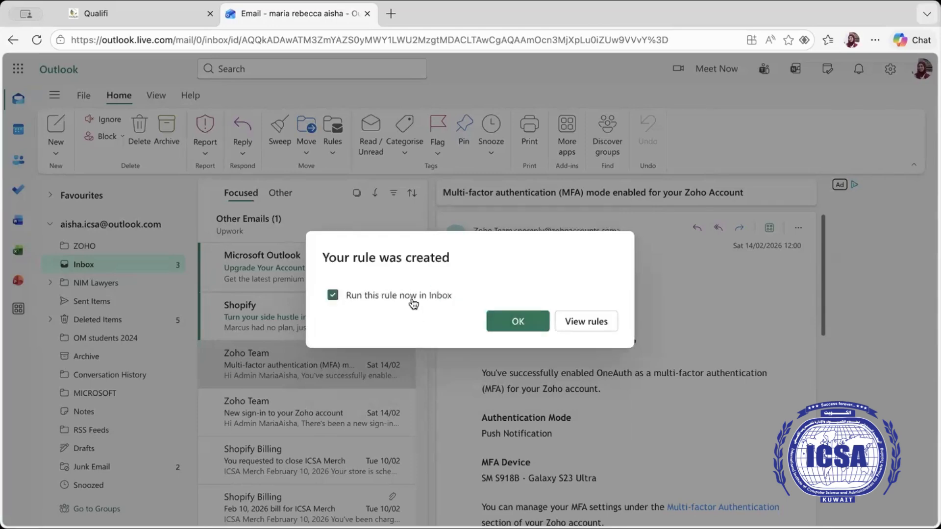
Step: Move the ZOHO folder below Inbox, then open the Shopify side-hustle email
left_click(527, 324)
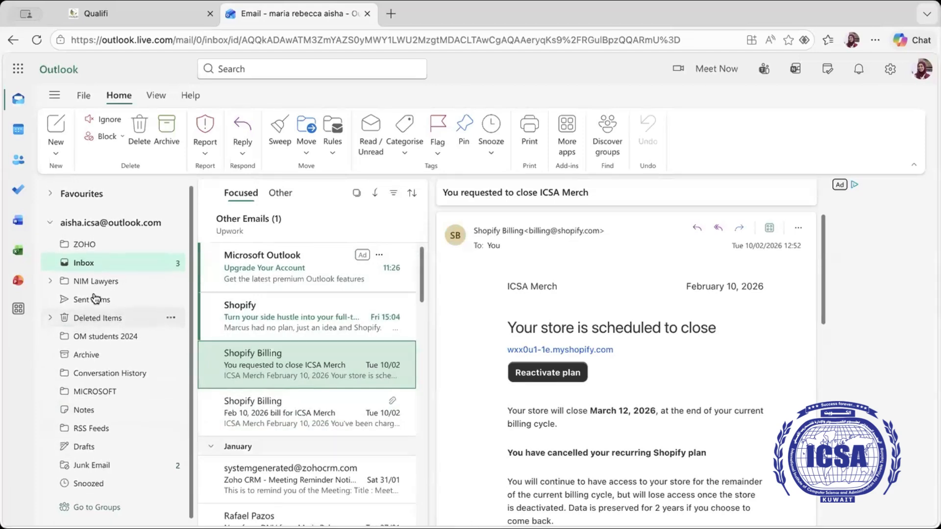
left_click(87, 264)
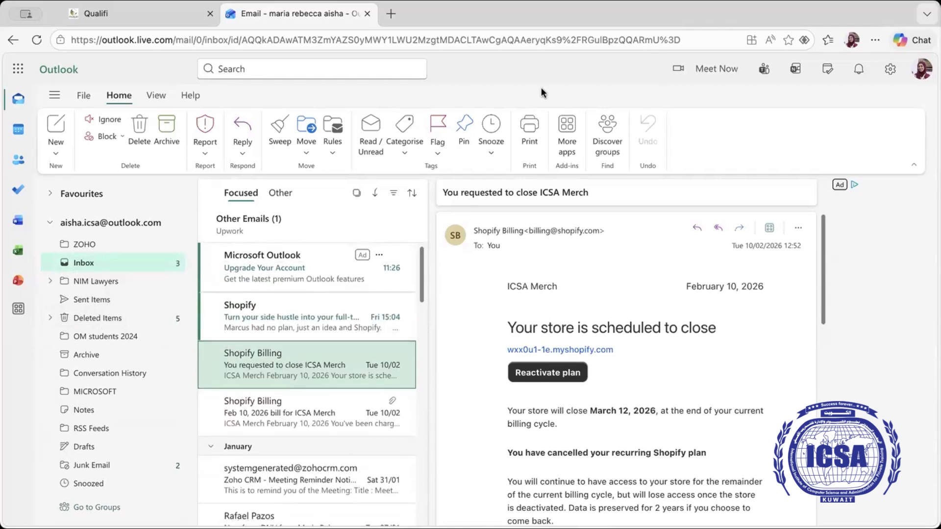
right_click(91, 277)
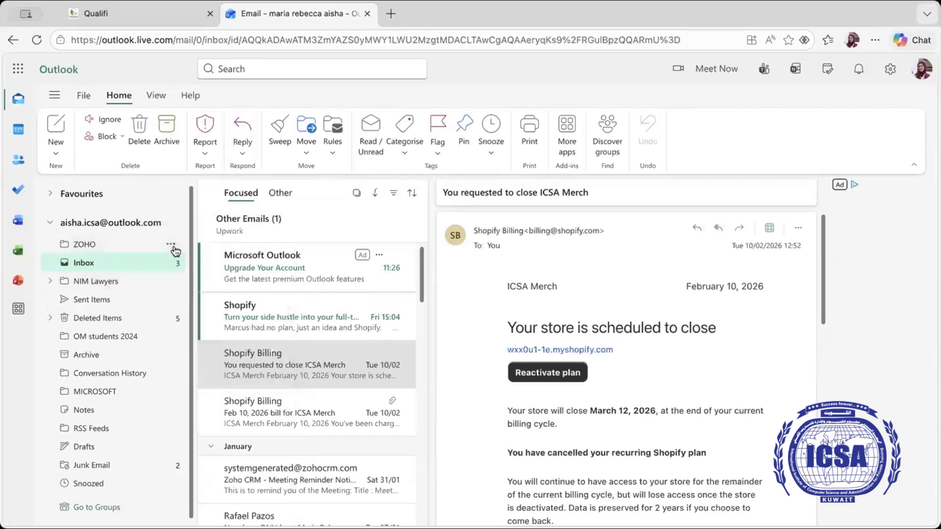
left_click(172, 245)
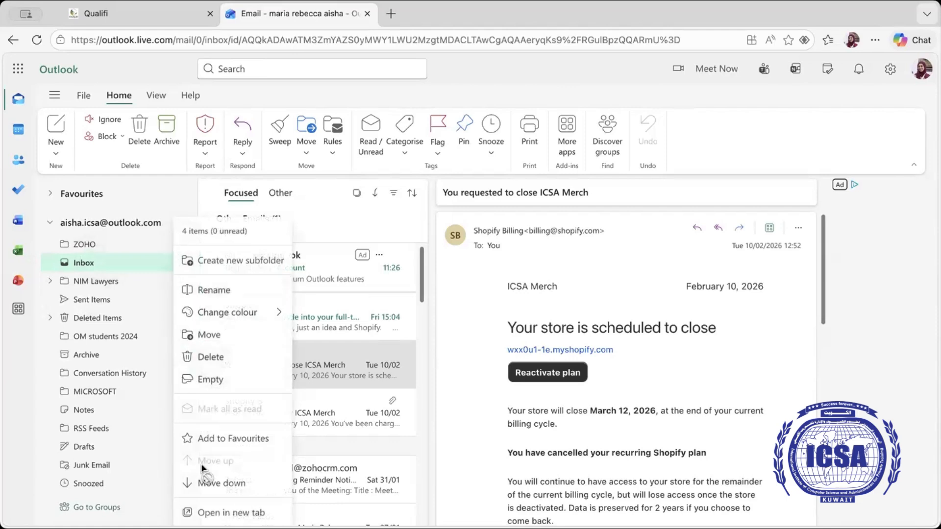
left_click(216, 484)
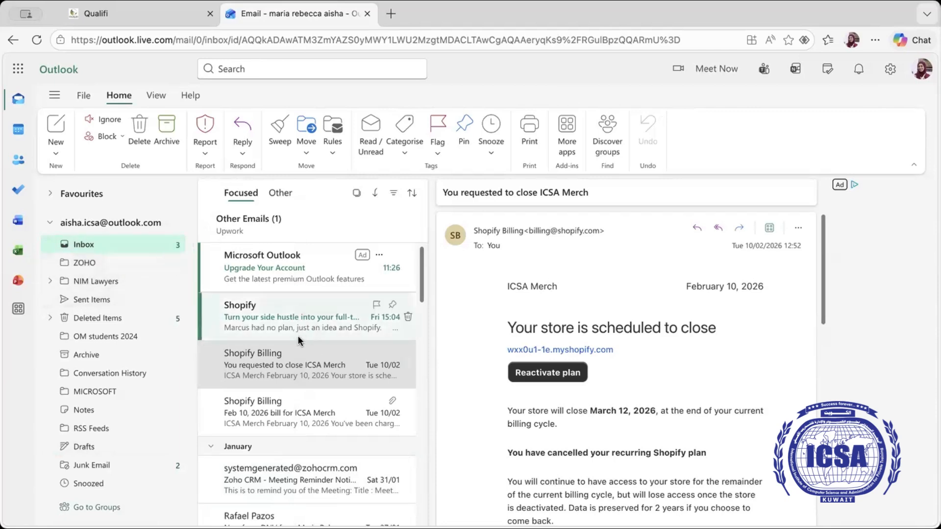
left_click(285, 325)
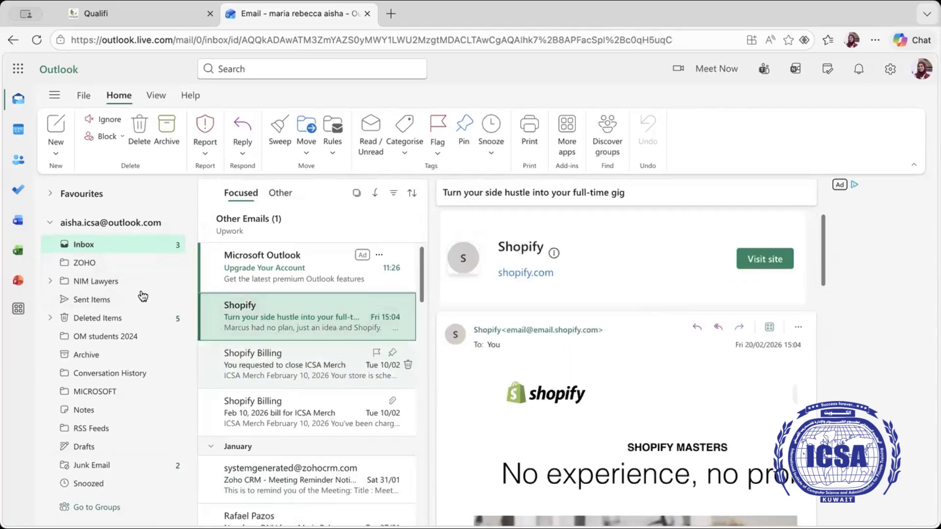
Step: Create a rule sending Shopify messages to a new SHOPIFY folder and run it on the Inbox
left_click(332, 151)
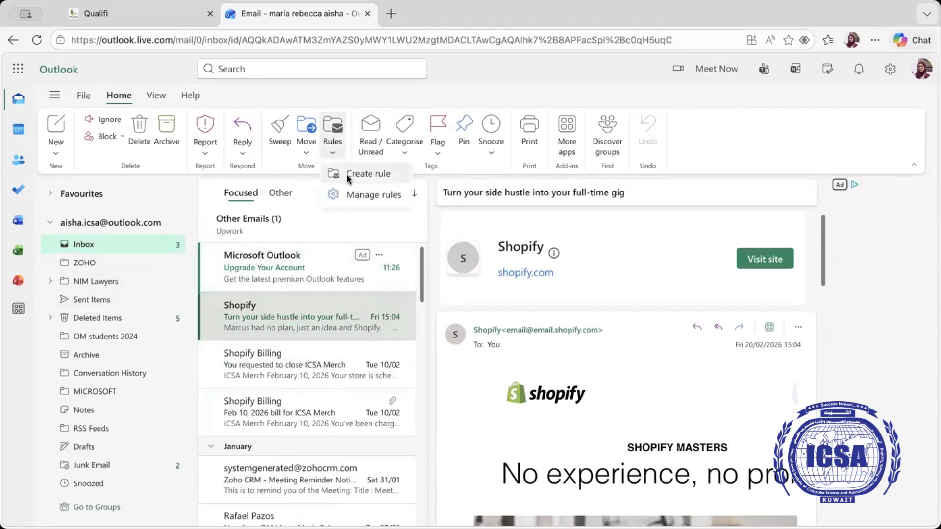
left_click(347, 174)
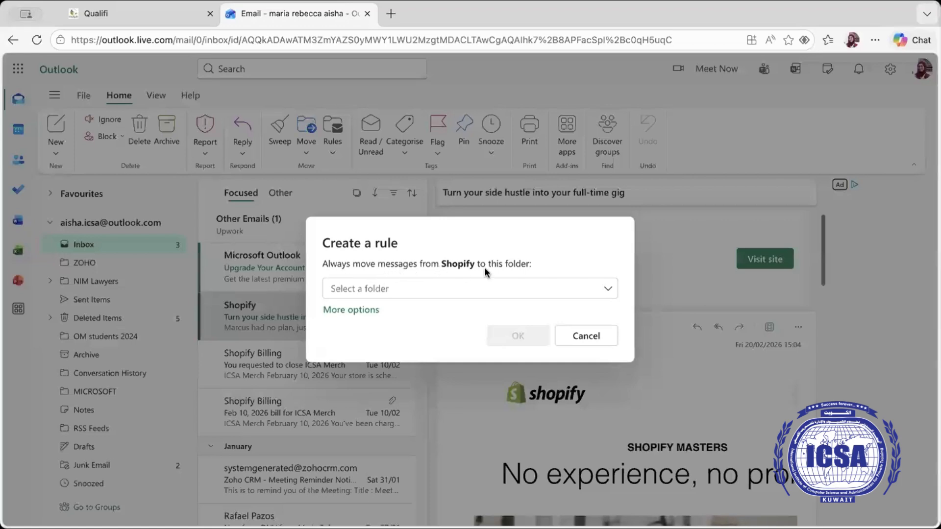
left_click(367, 289)
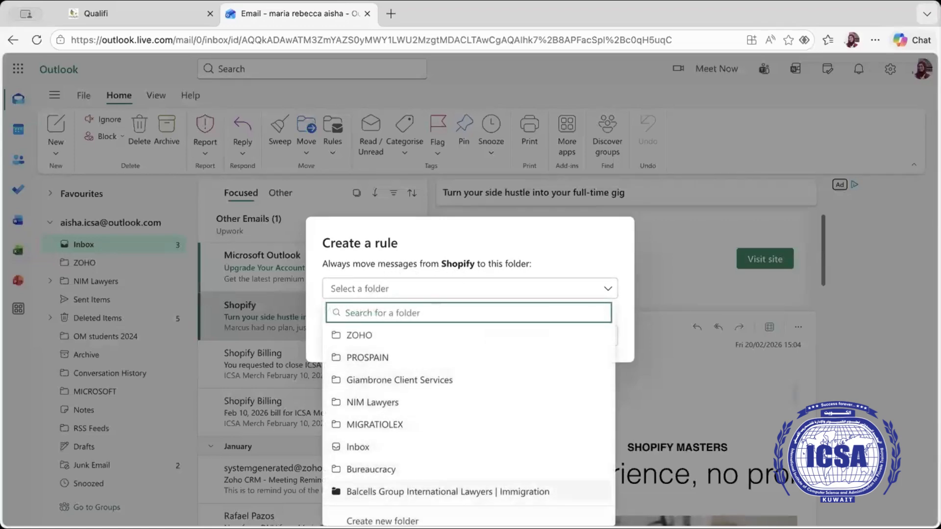
scroll(394, 509, "down", 1)
left_click(398, 516)
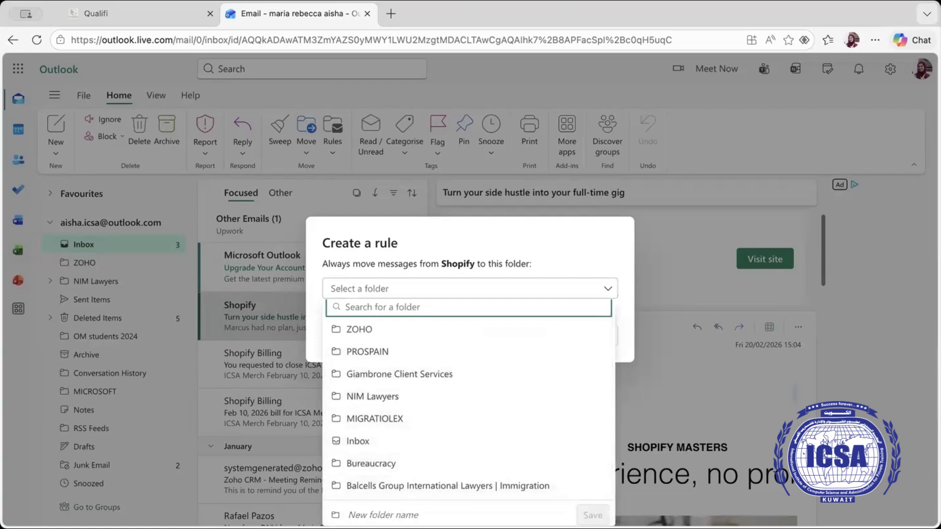
type("SHOPIFY")
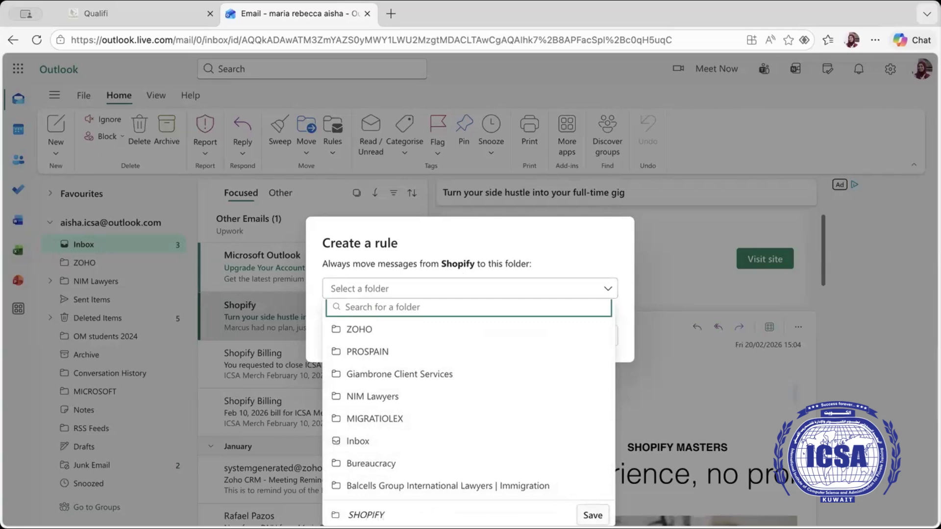
left_click(592, 515)
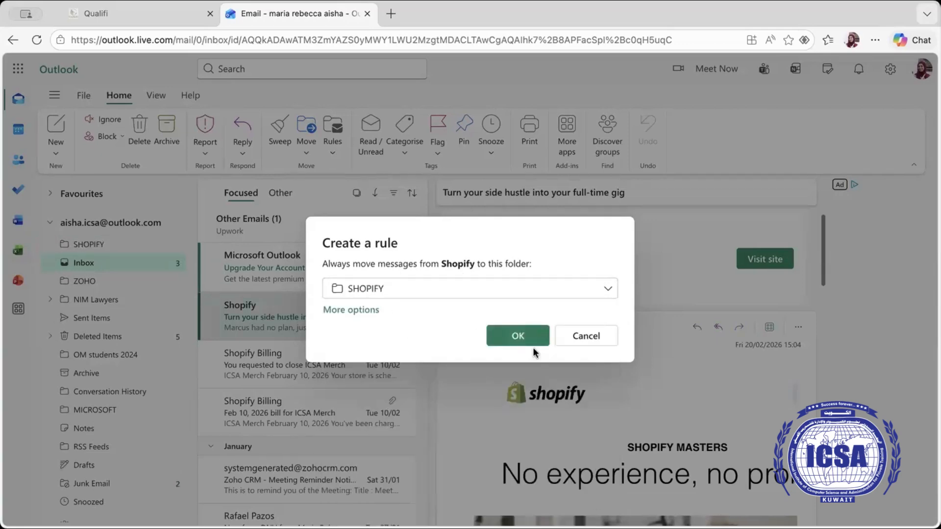
left_click(518, 336)
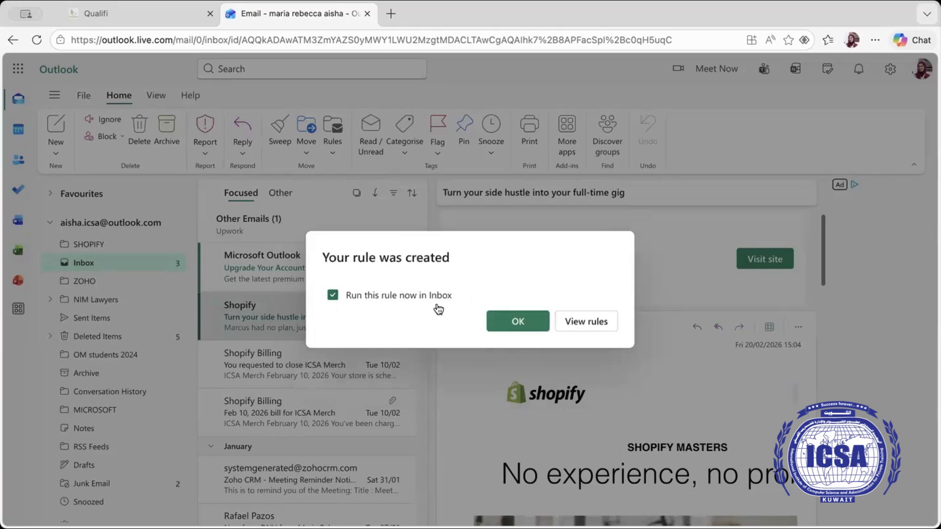
left_click(511, 328)
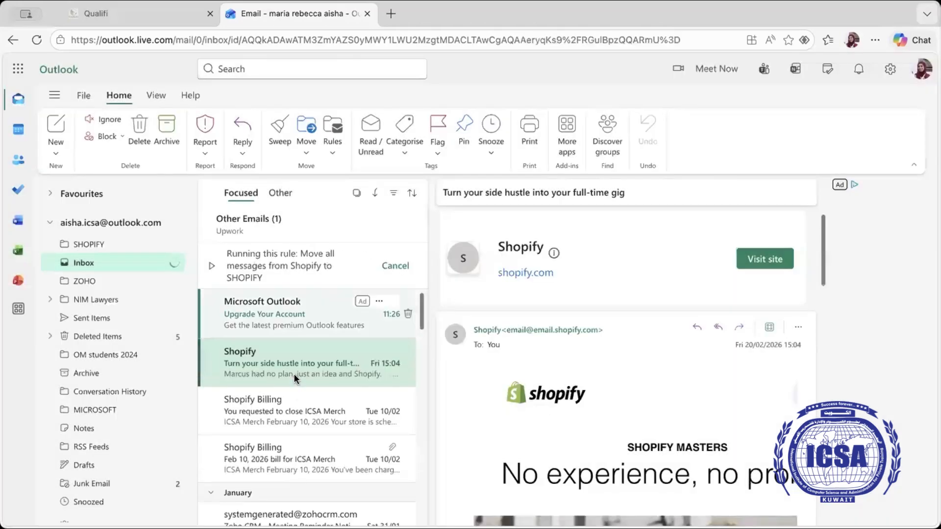
Step: Open the SHOPIFY folder and move it down twice to sit below Inbox and ZOHO
scroll(272, 428, "down", 3)
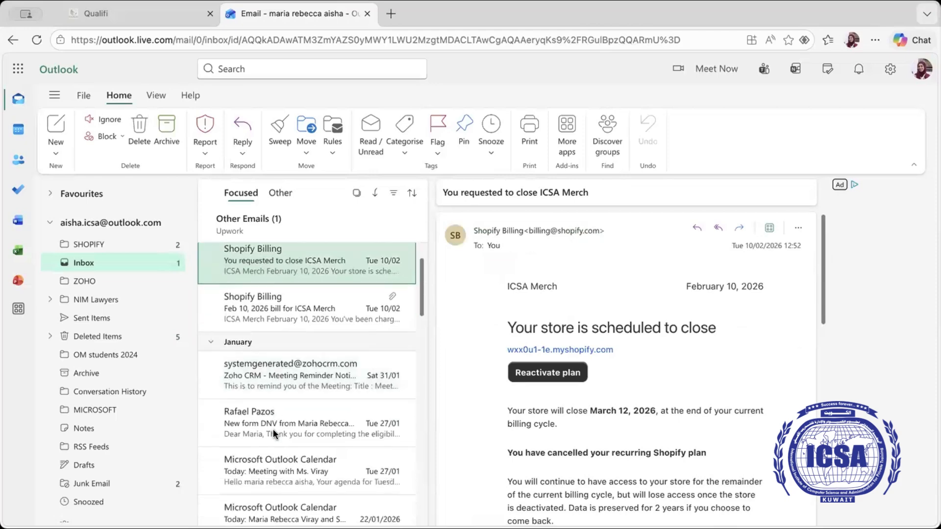
scroll(273, 428, "up", 3)
scroll(273, 431, "down", 1)
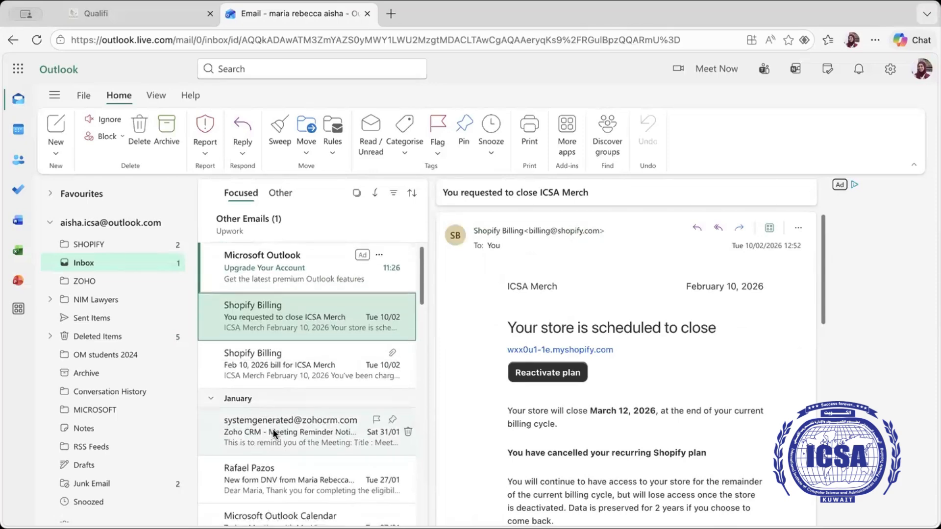
left_click(117, 248)
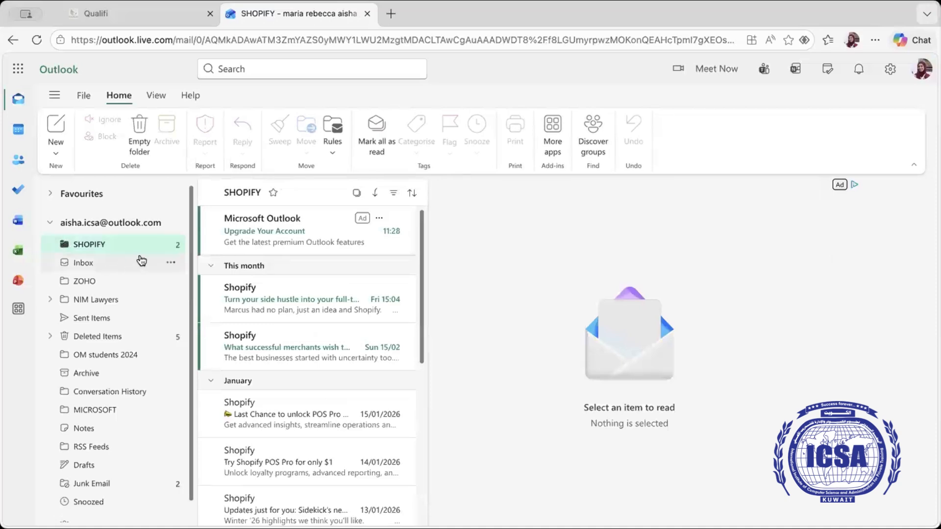
left_click(170, 245)
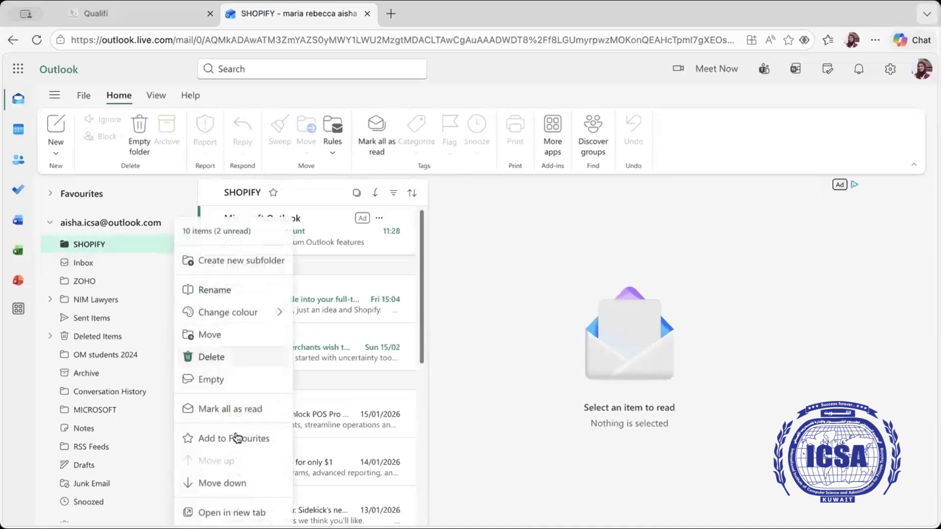
left_click(232, 481)
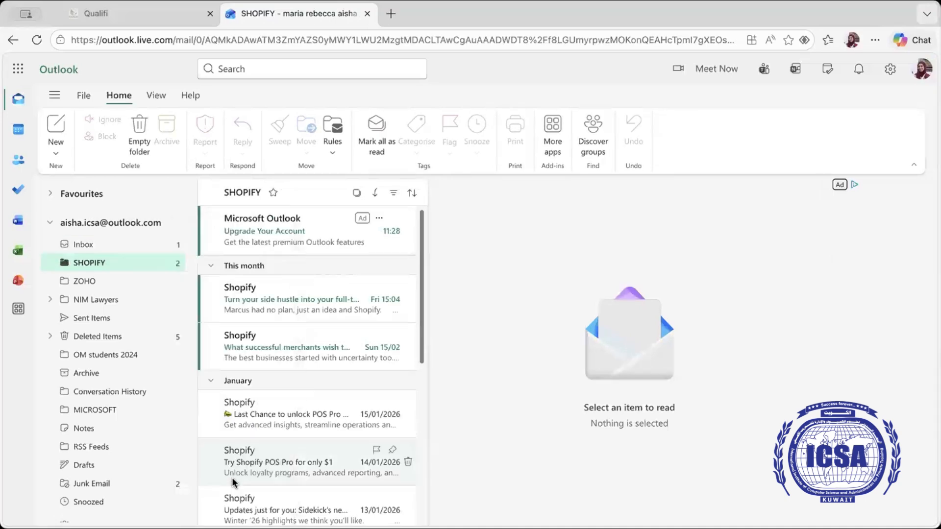
left_click(171, 263)
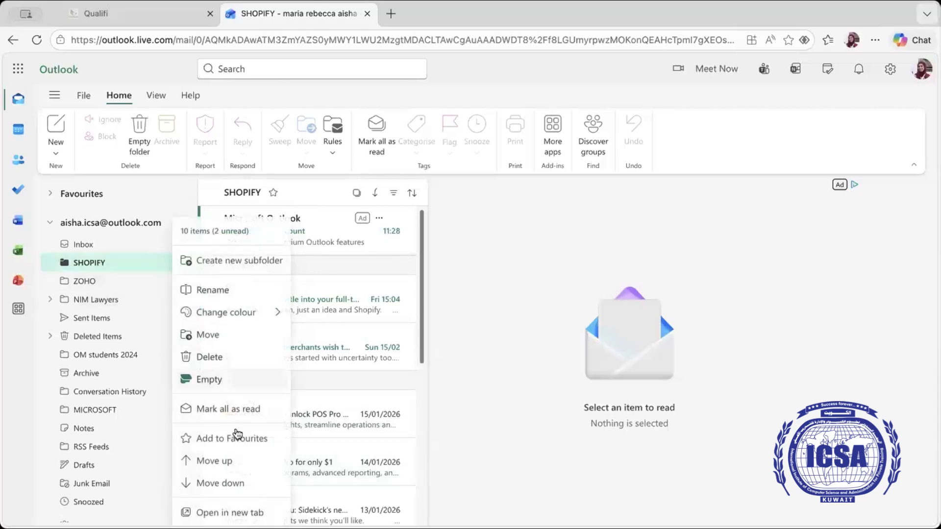
left_click(234, 482)
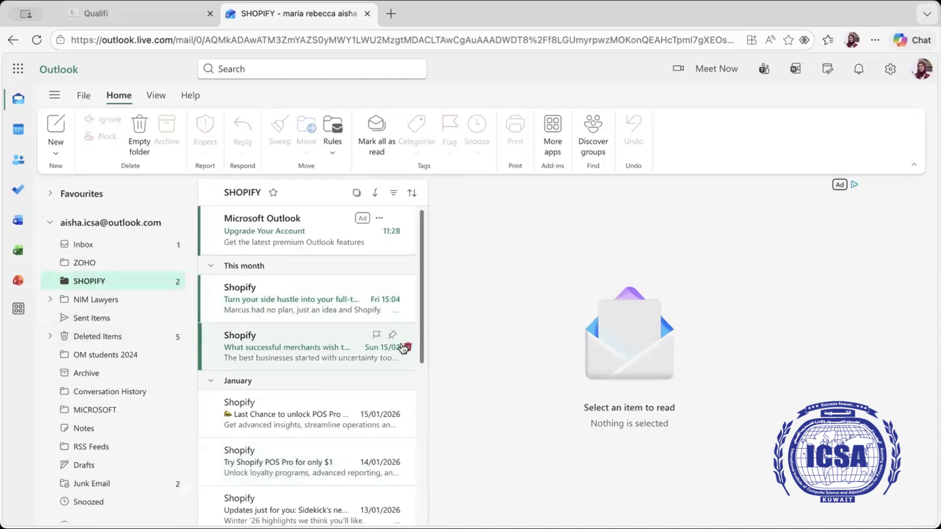
Step: Start a new email and set its From address to a different Gmail address
left_click(57, 155)
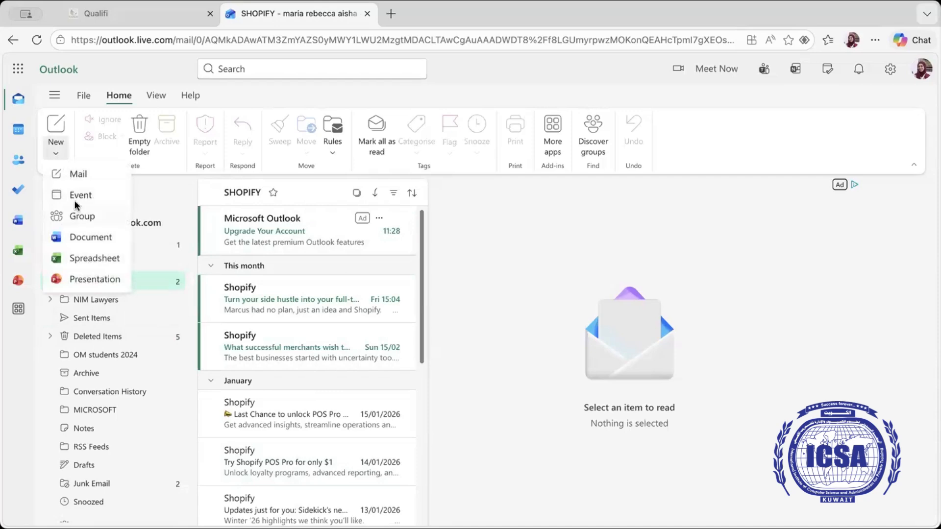
left_click(84, 175)
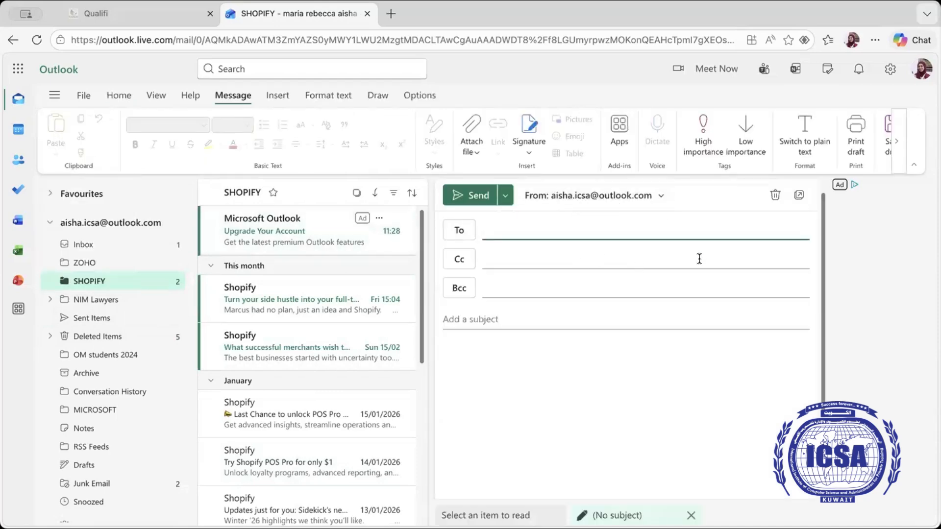
left_click(661, 196)
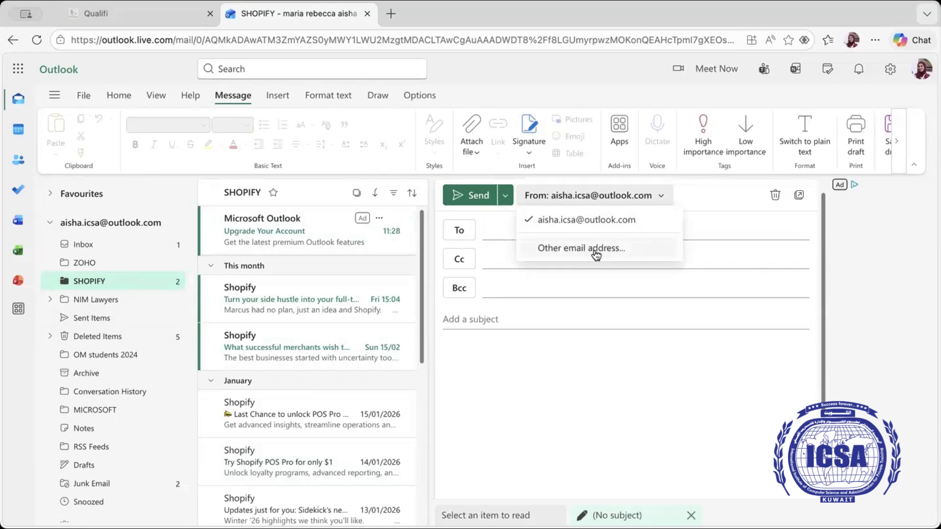
left_click(596, 254)
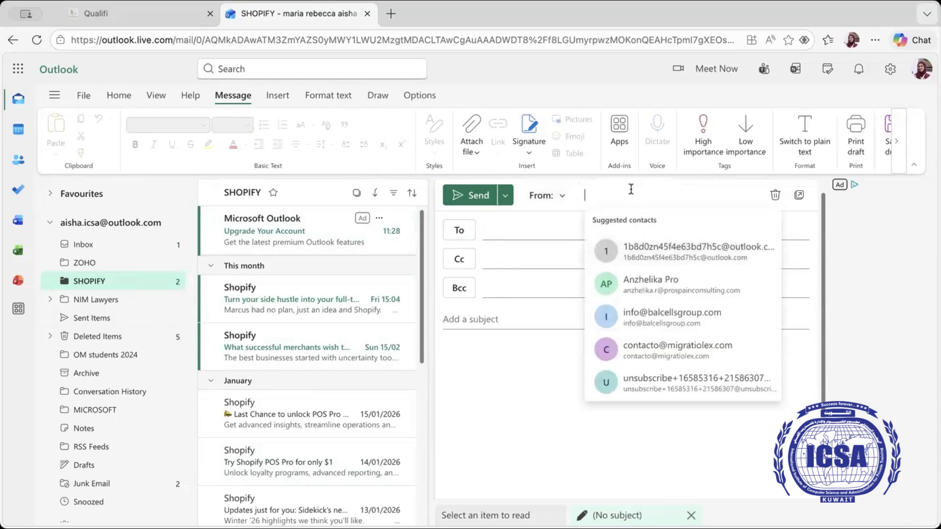
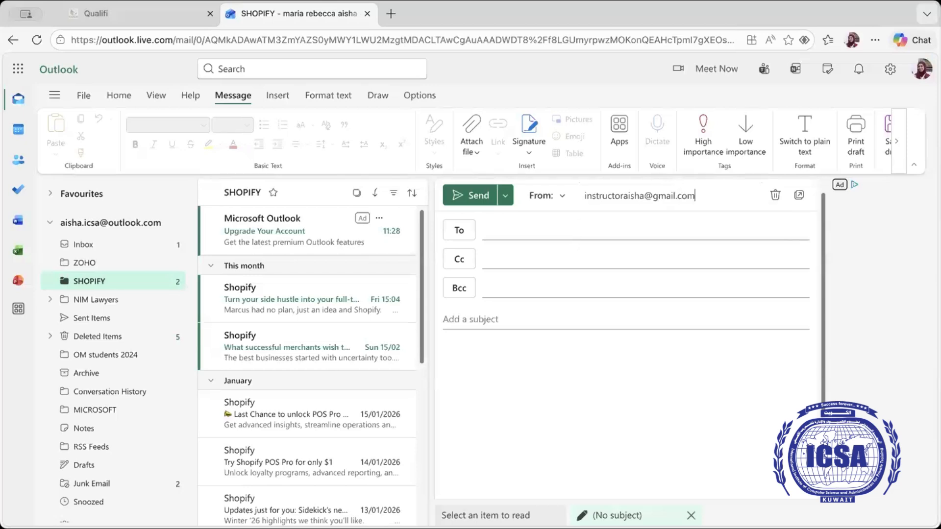
left_click(641, 224)
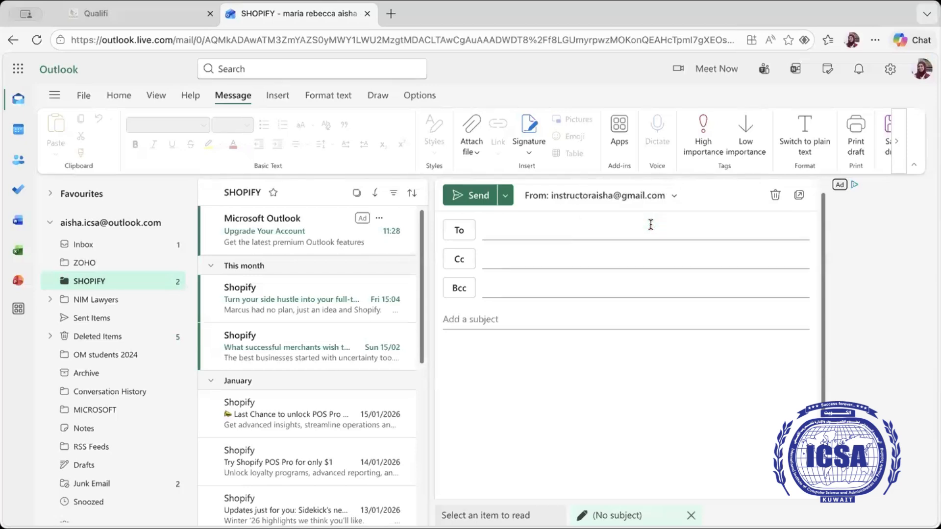
Step: Fill in recipient, Cc, subject 'OJT foro VIRTUAL ASSISTANT STUDENTS' and the VA students' ZOHO practice body
left_click(573, 232)
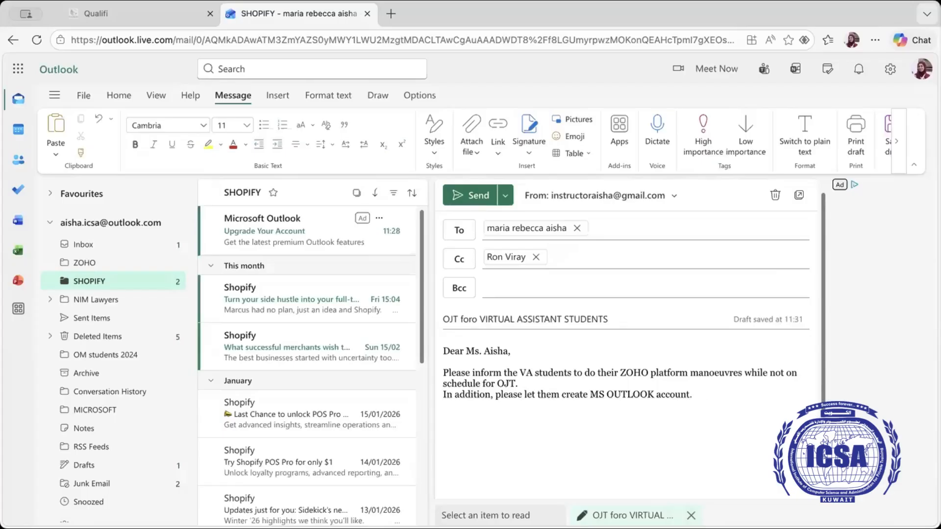
left_click(529, 157)
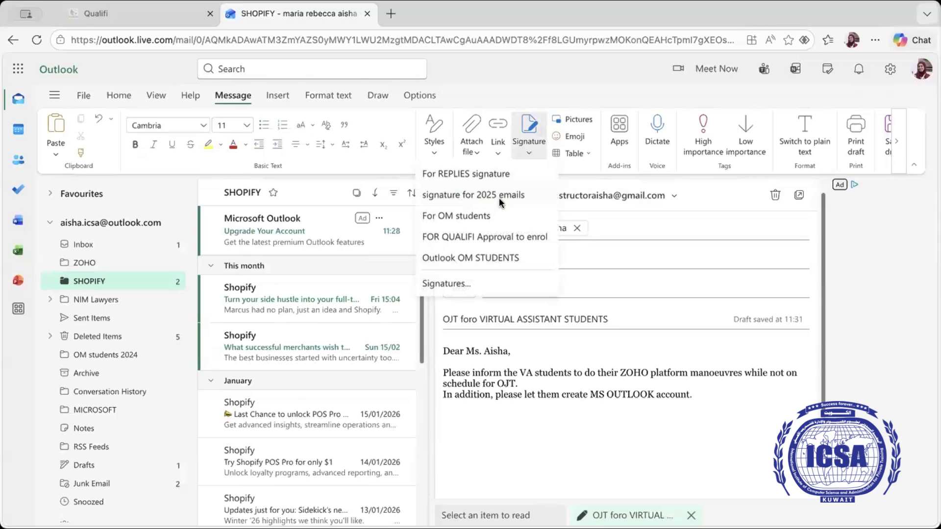
Step: Try the FOR QUALIFI Approval to enrol and Outlook OM STUDENTS signatures, then go to signature settings
left_click(492, 172)
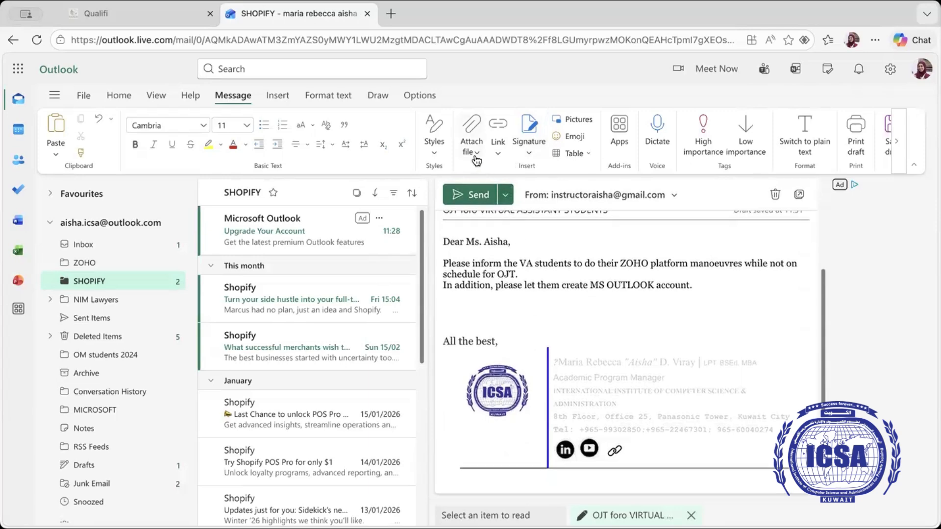
left_click(528, 145)
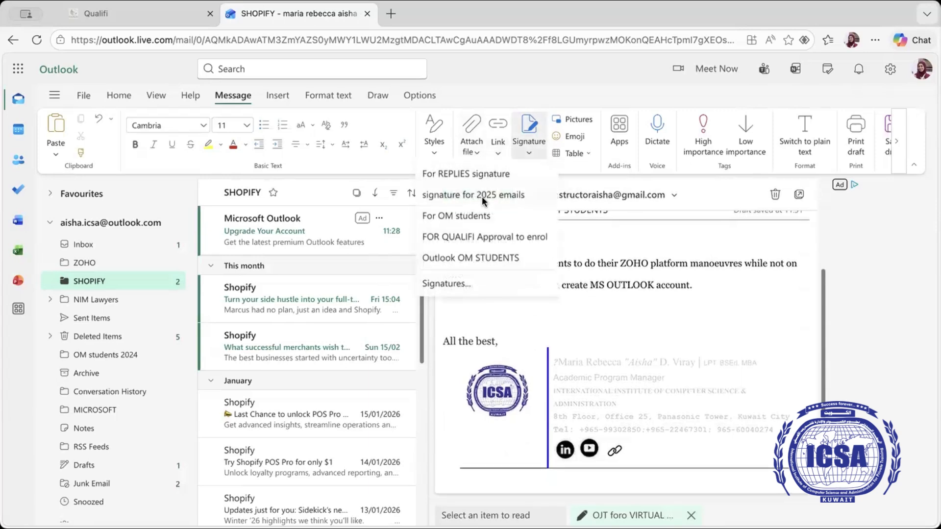
left_click(480, 237)
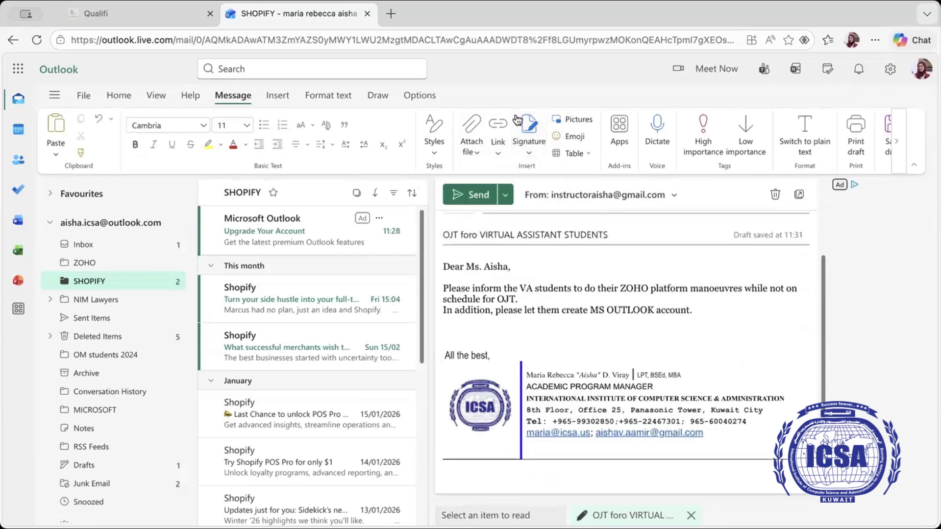
left_click(528, 157)
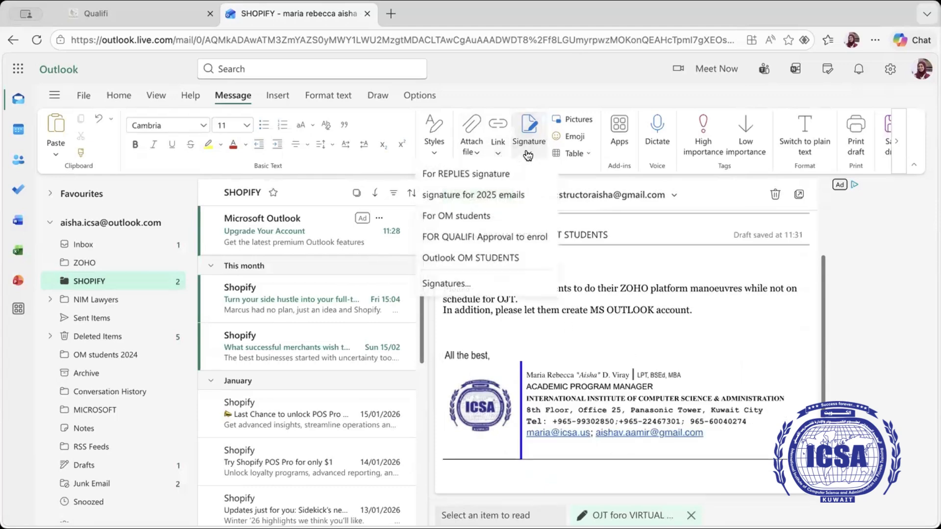
left_click(490, 258)
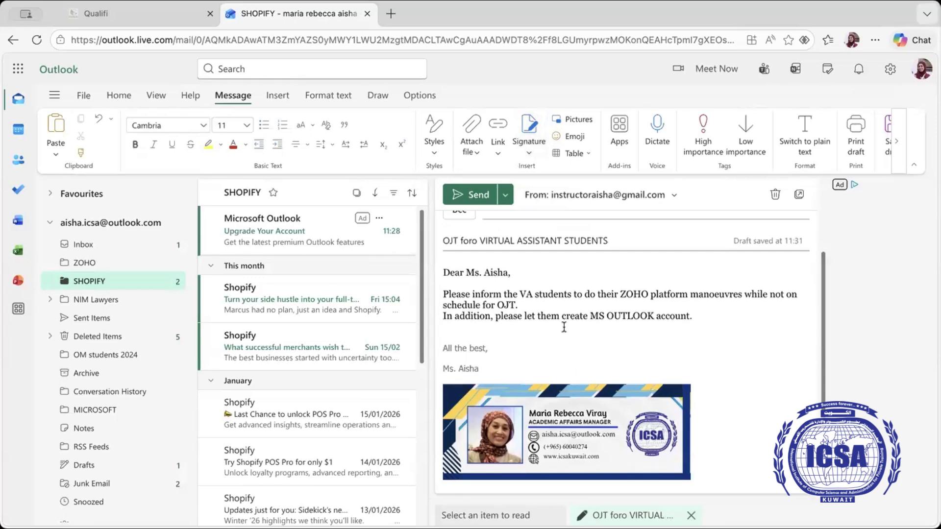
left_click(528, 156)
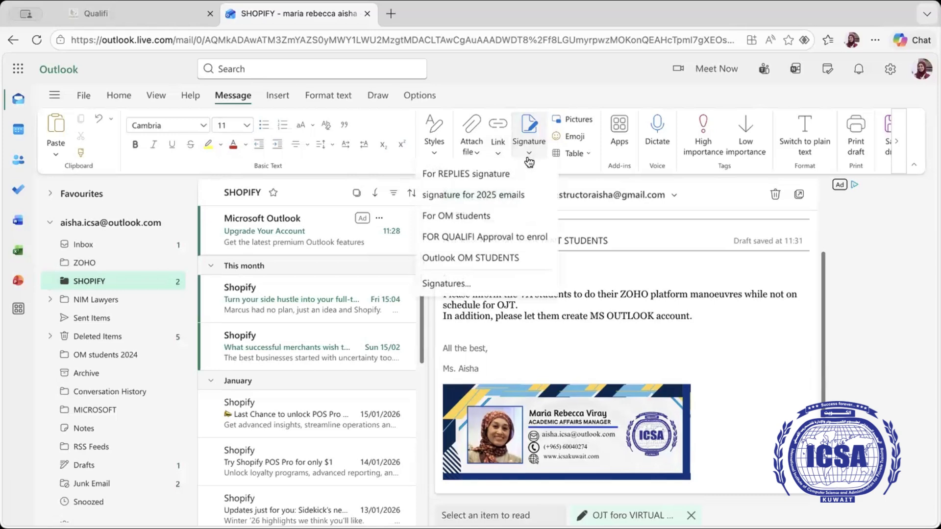
left_click(452, 282)
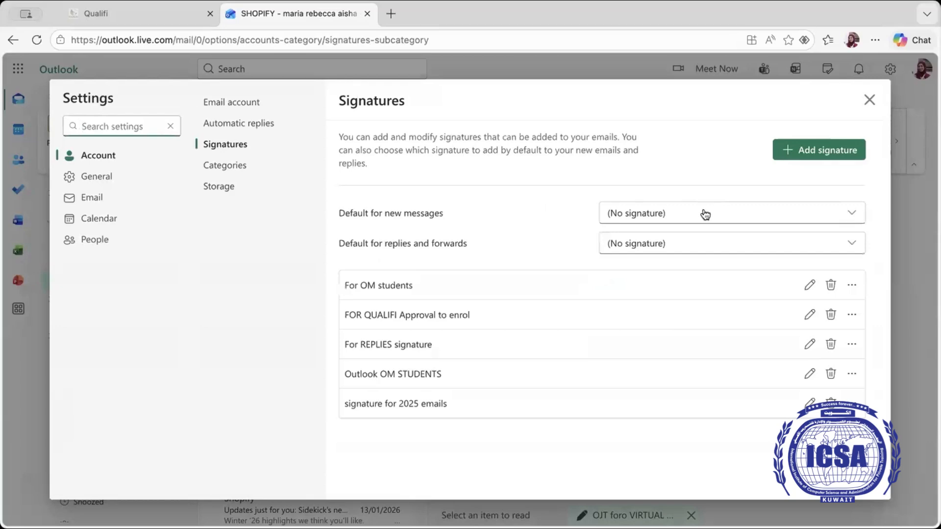
Step: Leave the default new-message signature unchanged and add a signature named 'replies or emails to VA students'
left_click(705, 215)
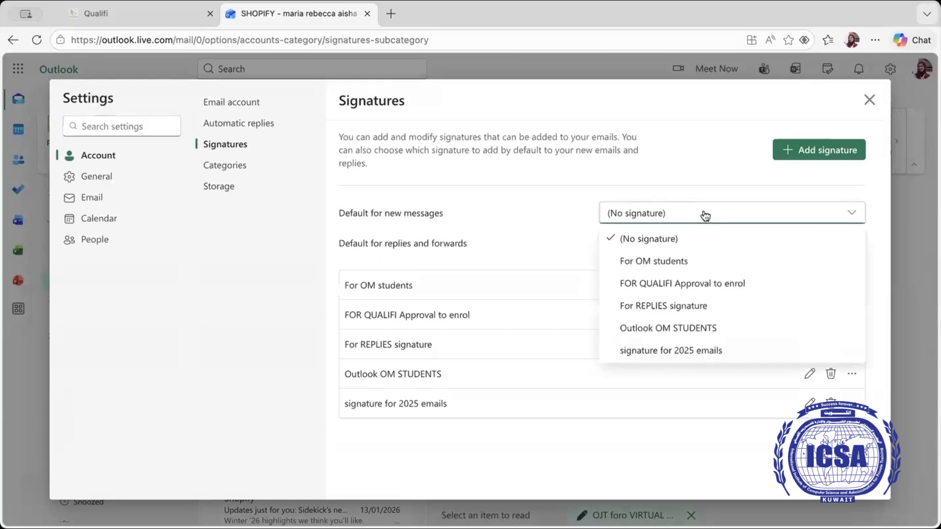
left_click(601, 178)
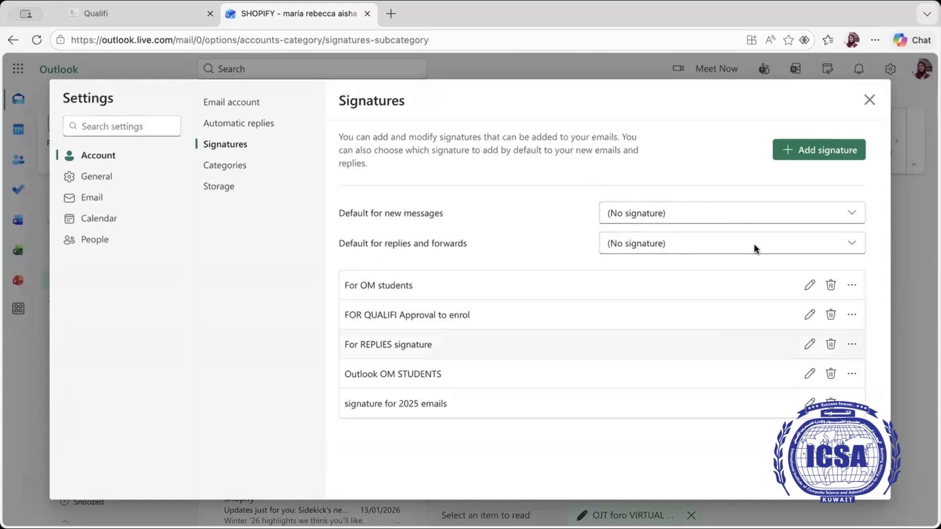
left_click(816, 153)
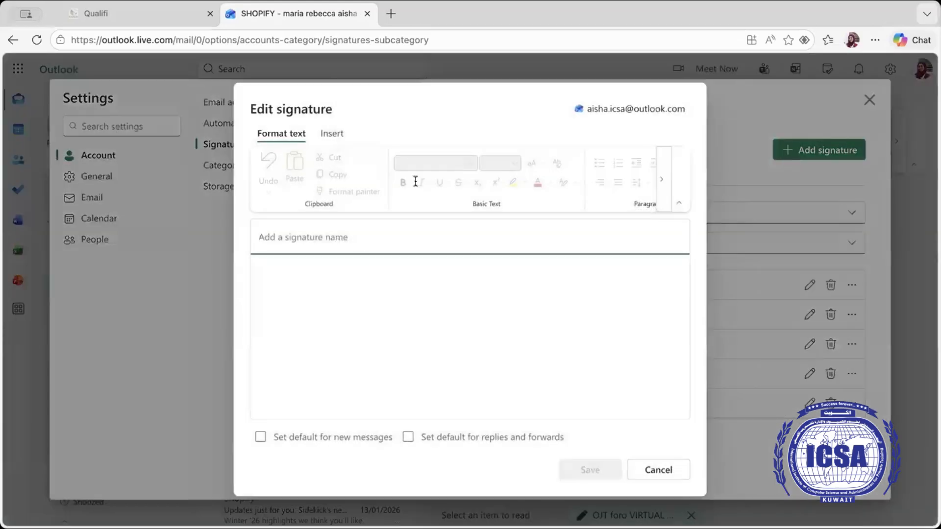
left_click(333, 245)
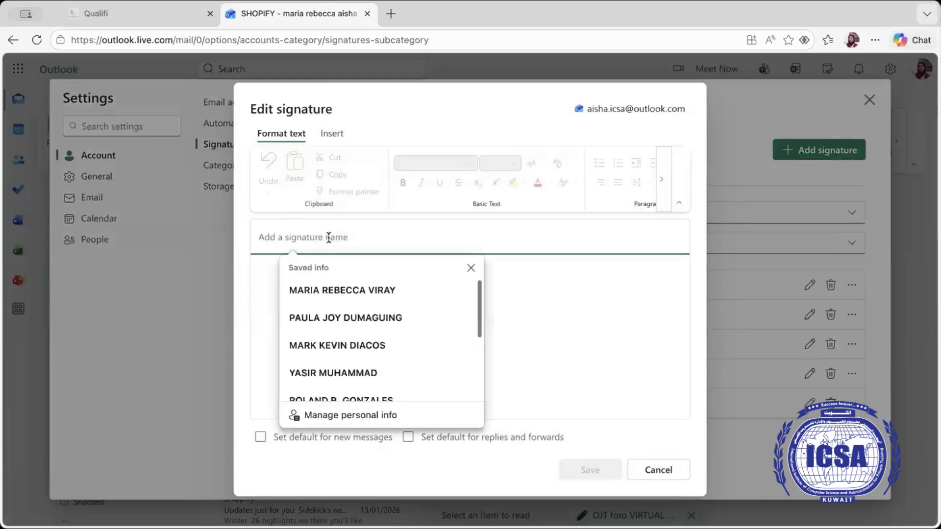
type("re")
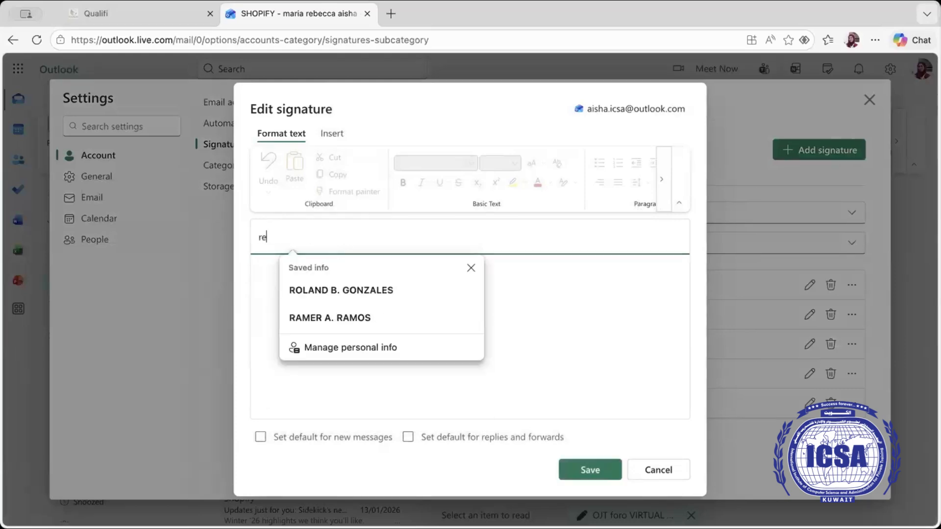
type("plies or emails to VA students")
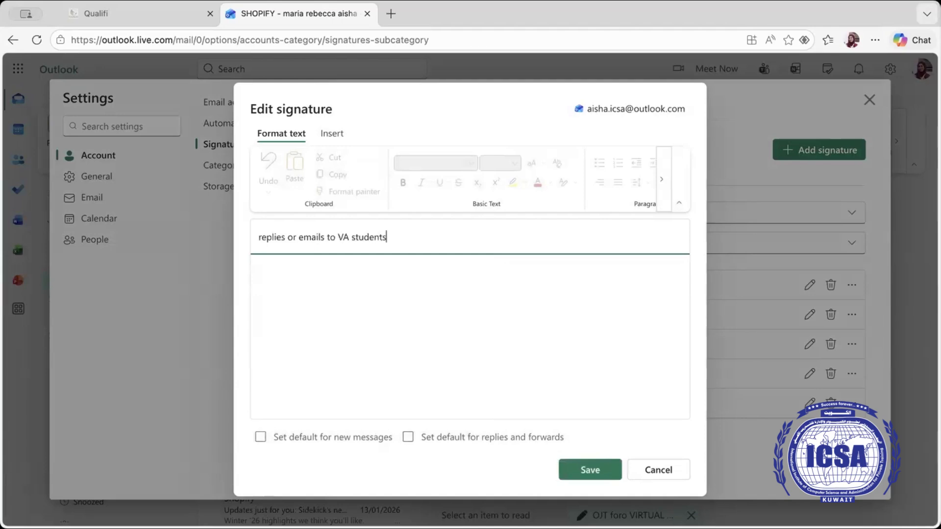
left_click(256, 265)
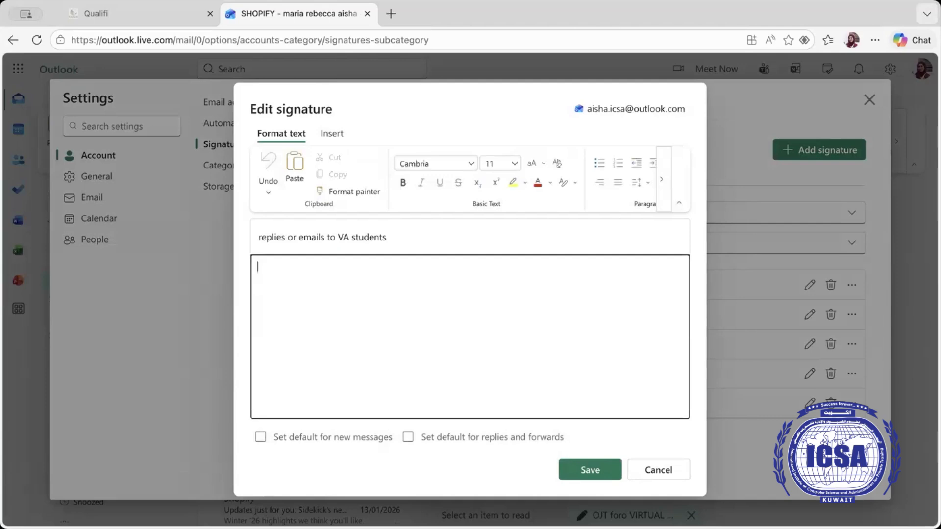
Step: Write the sign-off 'All the best,' followed by the instructor's full name in the signature body
key("Return")
key("Return")
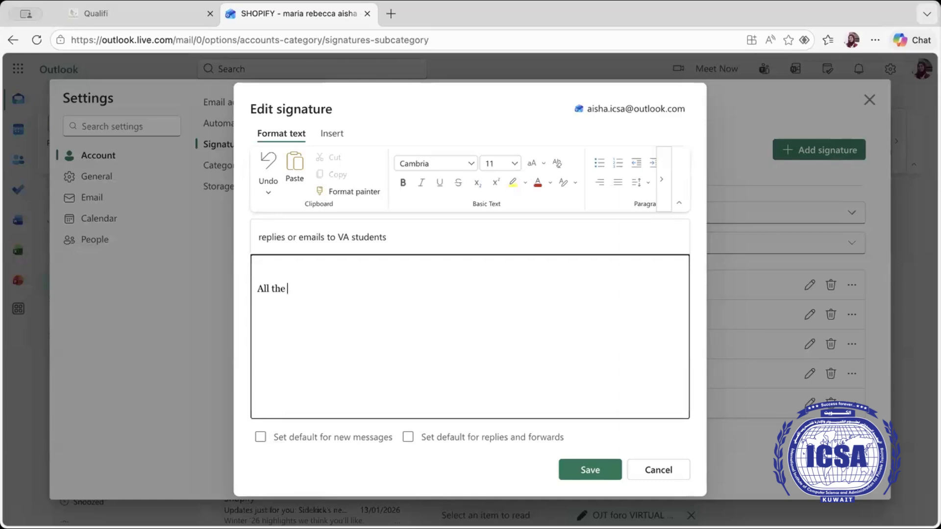
key("BackSpace")
key("BackSpace")
key("BackSpace")
key("Return")
key("Return")
key("Return")
key("BackSpace")
key("BackSpace")
key("BackSpace")
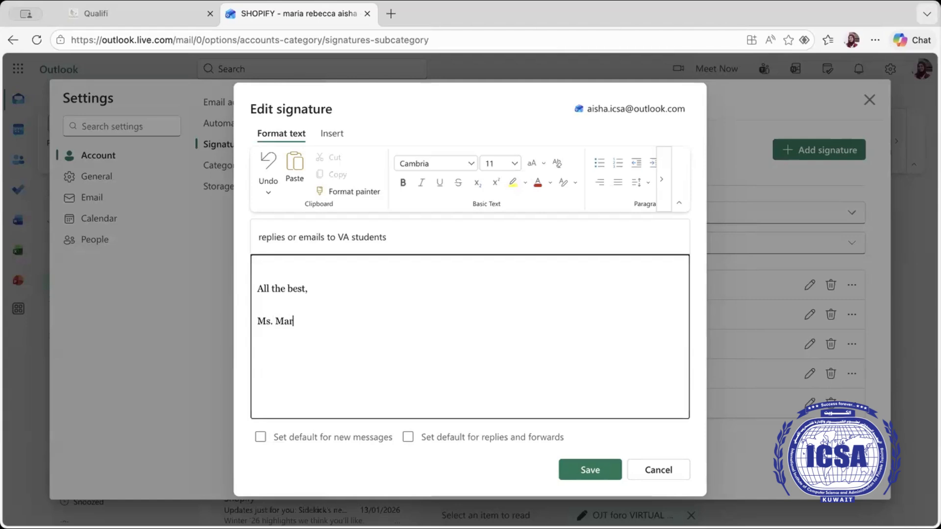
key("BackSpace")
key("BackSpace")
Step: Add a 'VA Instructor' title line and the office address line beneath the name
key("Return")
type("Instructor")
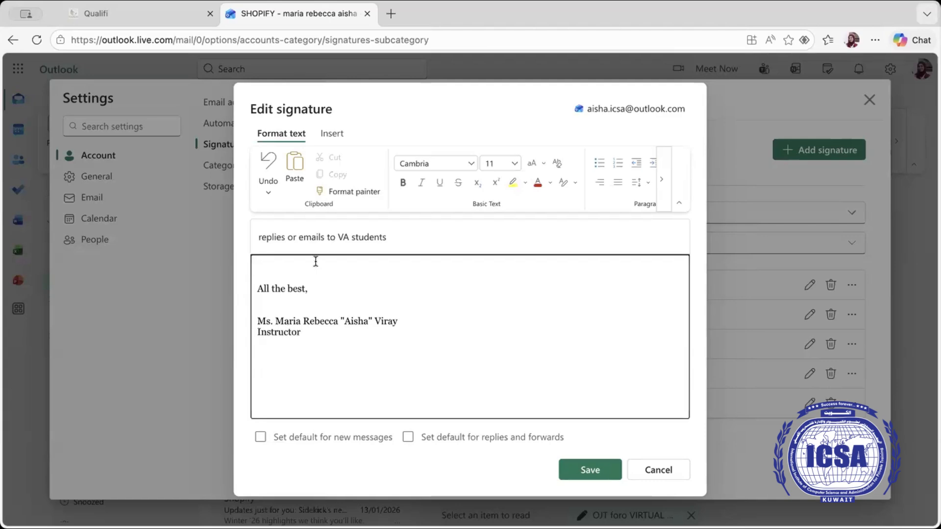
left_click(272, 349)
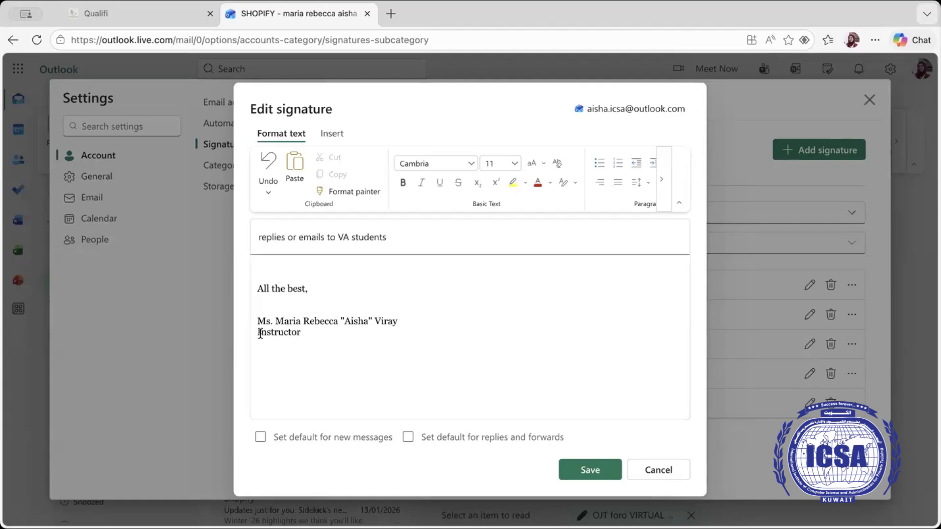
left_click(261, 335)
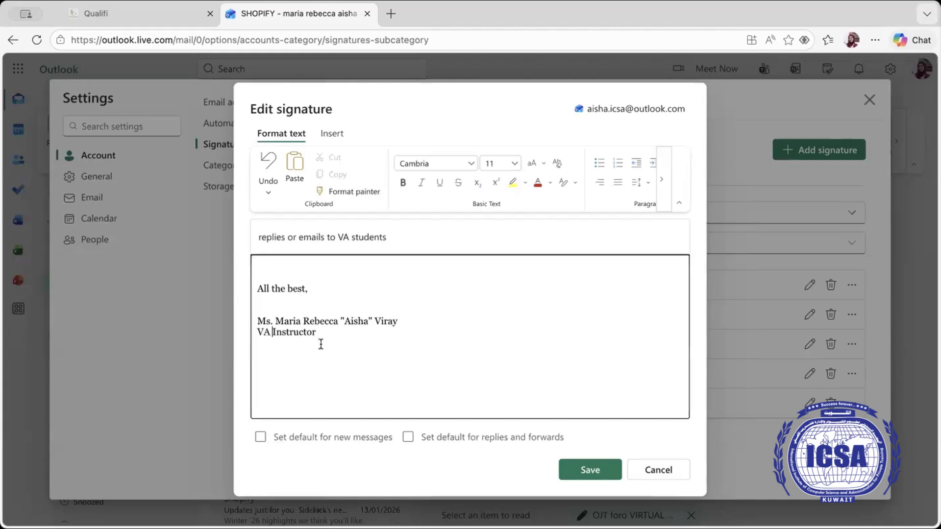
key("Return")
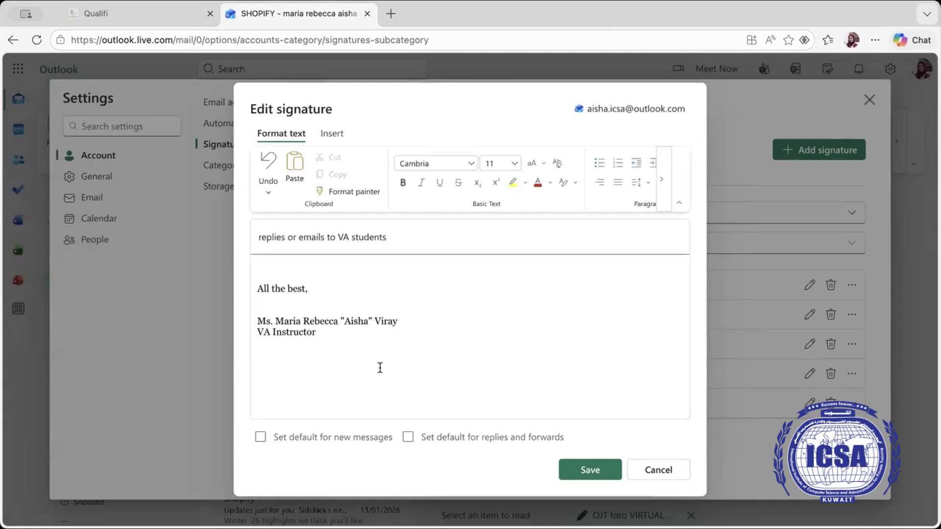
key("BackSpace")
key("BackSpace")
key("BackSpace")
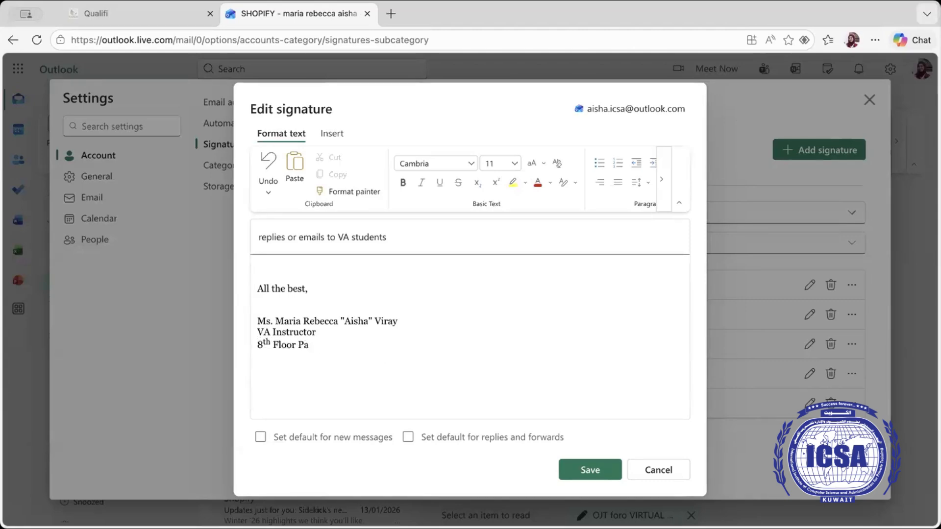
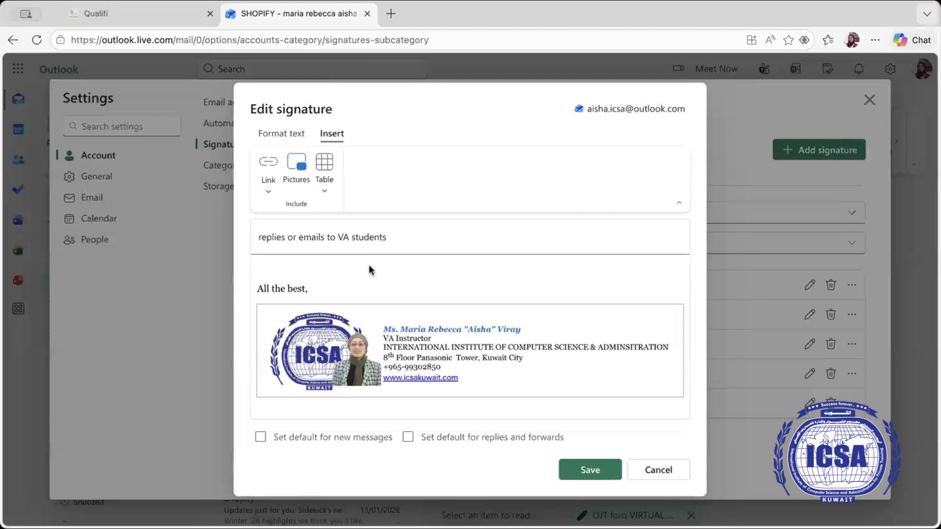
Step: Review the Format text and Insert tools, then save the 'replies or emails to VA students' signature
left_click(279, 132)
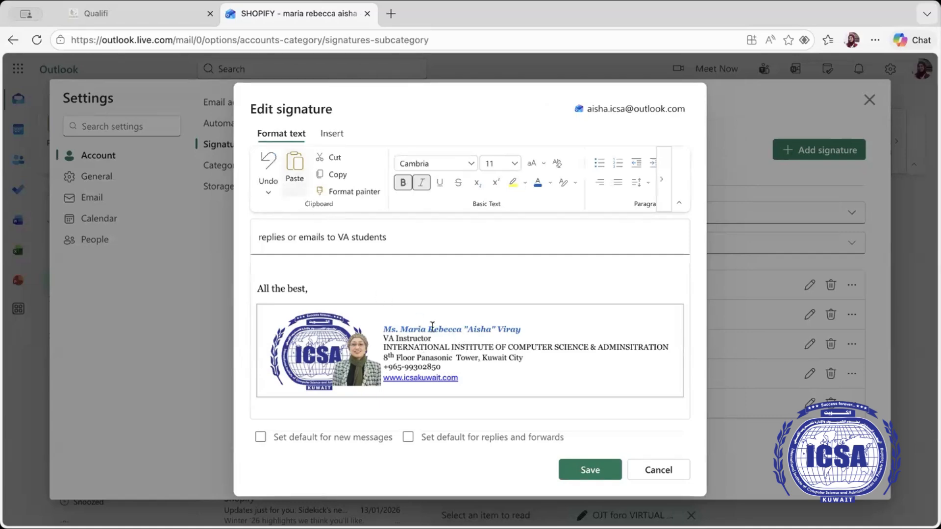
left_click(334, 133)
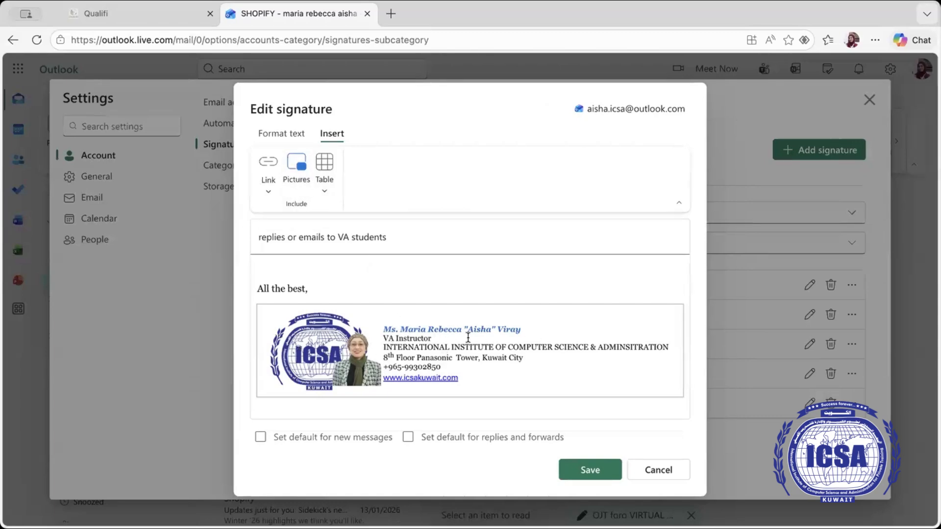
left_click(354, 288)
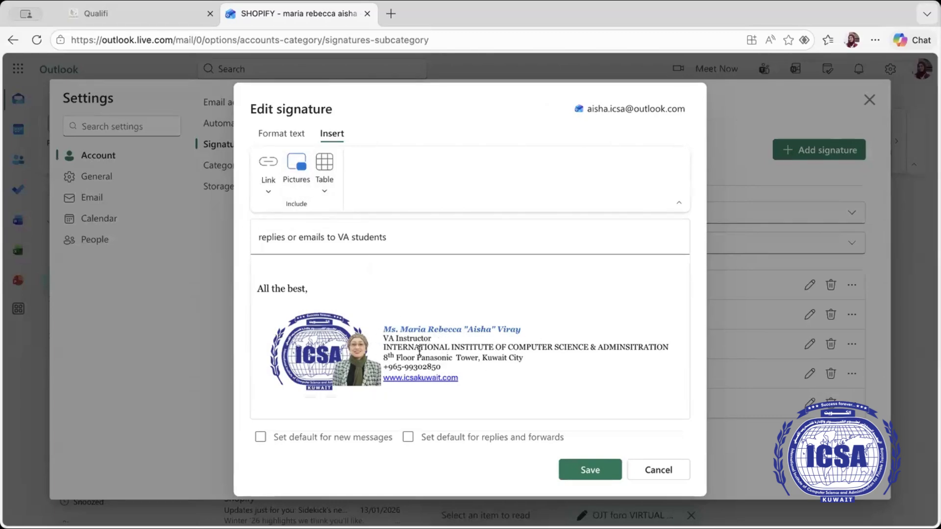
left_click(591, 471)
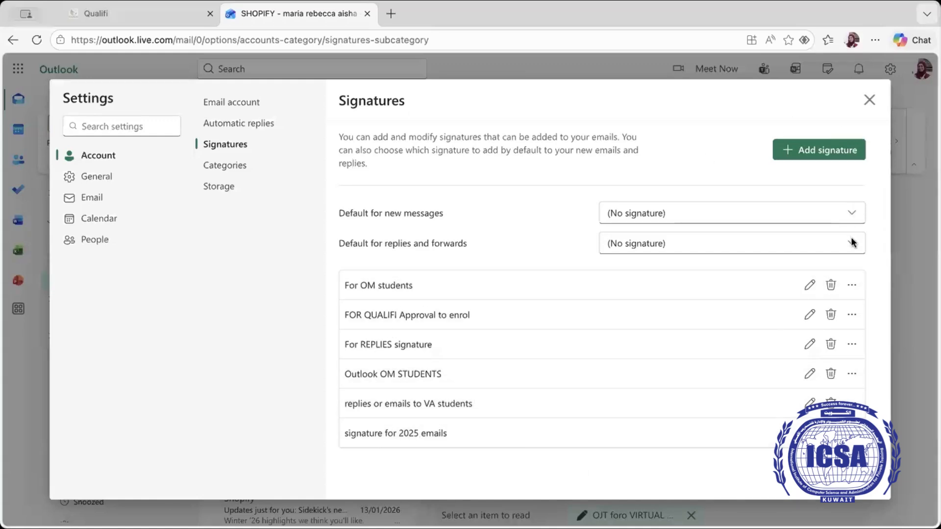
Step: Close Settings and insert the 'replies or emails to VA students' signature into the OJT draft
left_click(869, 99)
scroll(542, 313, "up", 2)
scroll(592, 252, "down", 2)
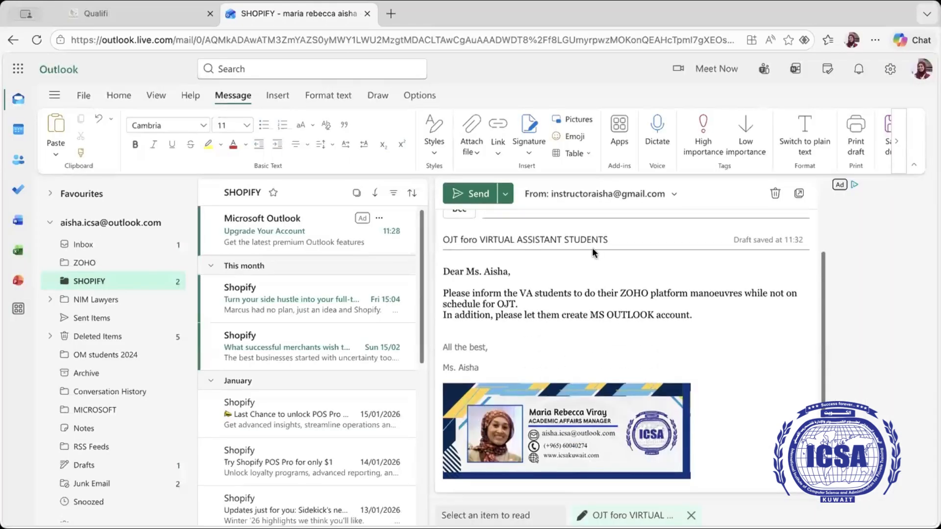
left_click(531, 147)
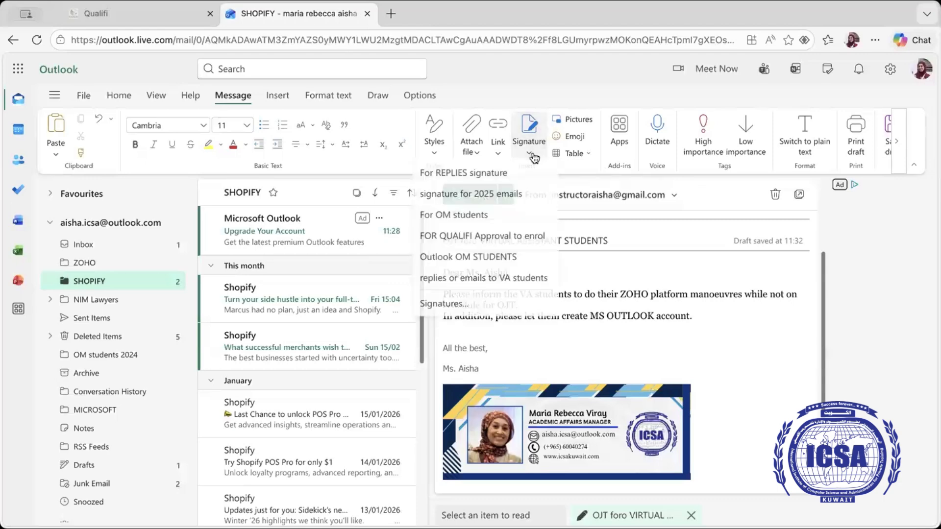
left_click(479, 279)
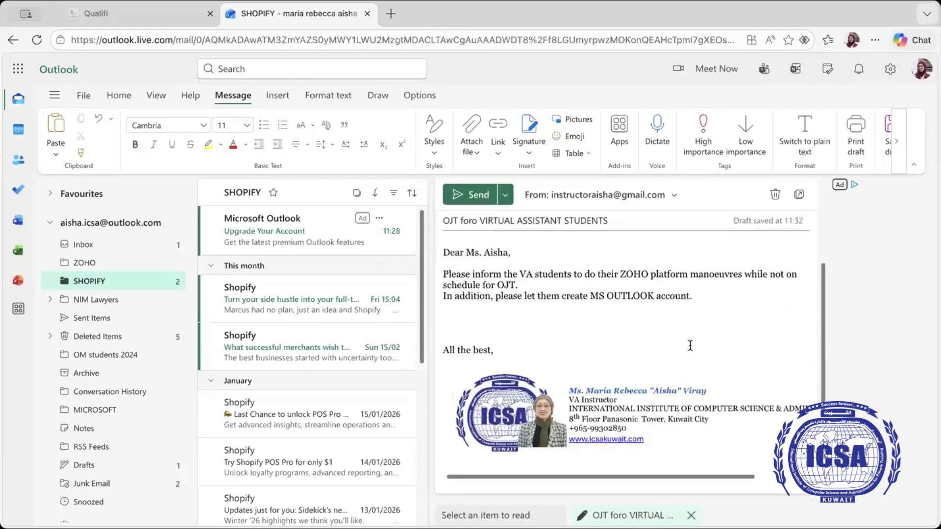
Step: Send the OJT foro VIRTUAL ASSISTANT STUDENTS draft and go to the Inbox
left_click(474, 196)
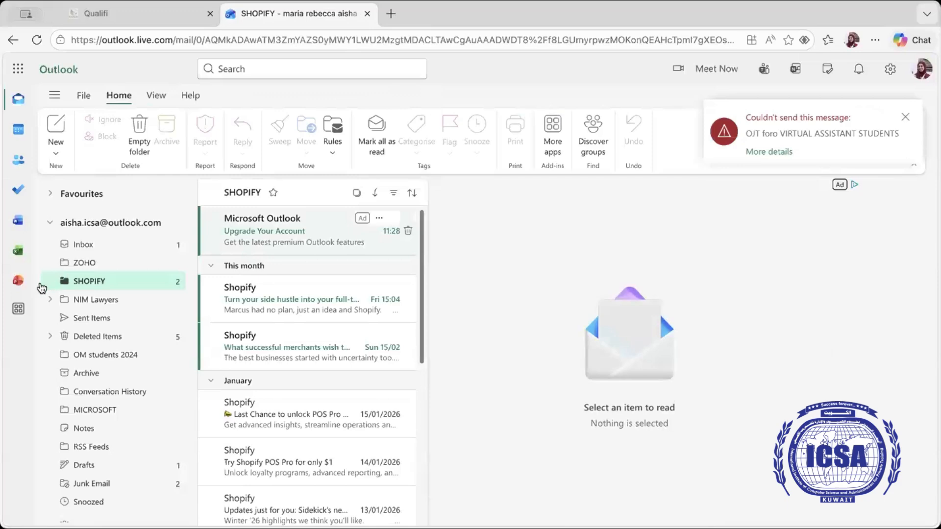
left_click(101, 249)
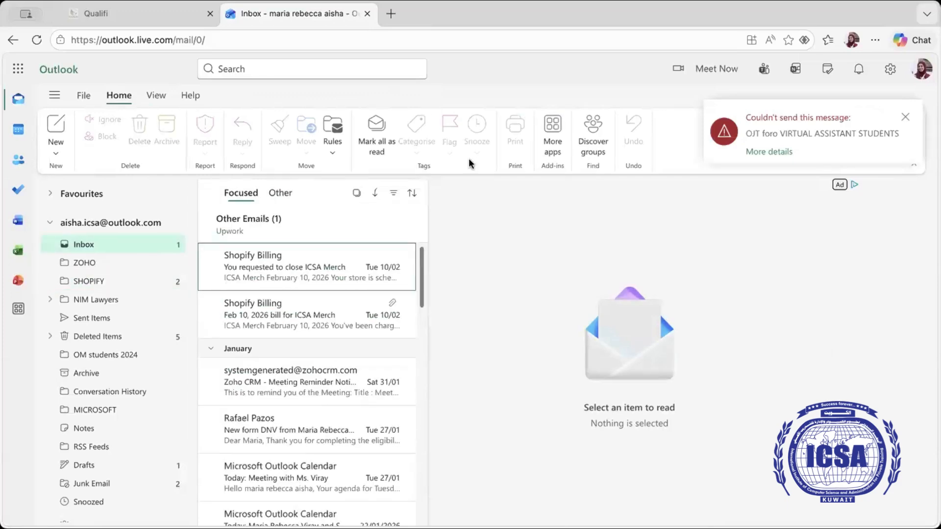